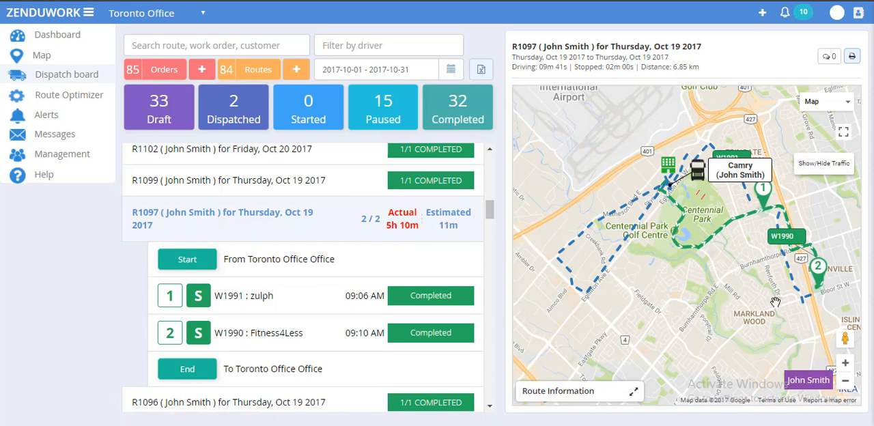
Step: Examine the route paths and stop markers of completed route R1097 on the map
drag(776, 288, 763, 296)
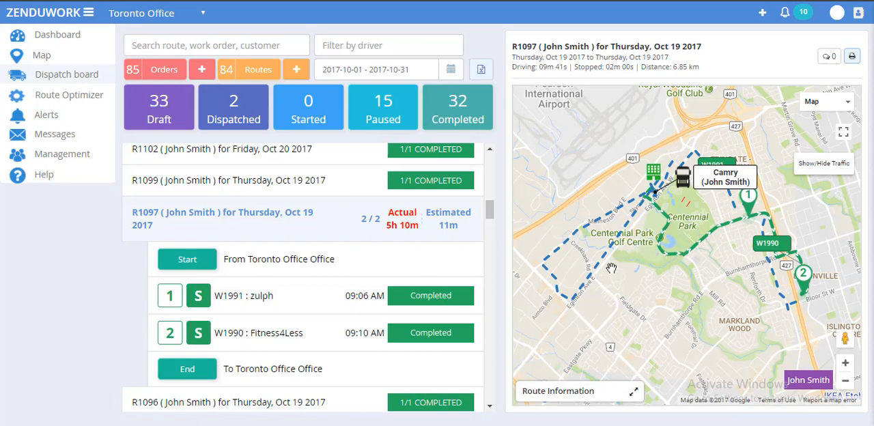
mouse_move(595, 269)
scroll(735, 271, up, 1)
drag(750, 267, 693, 256)
scroll(693, 256, down, 1)
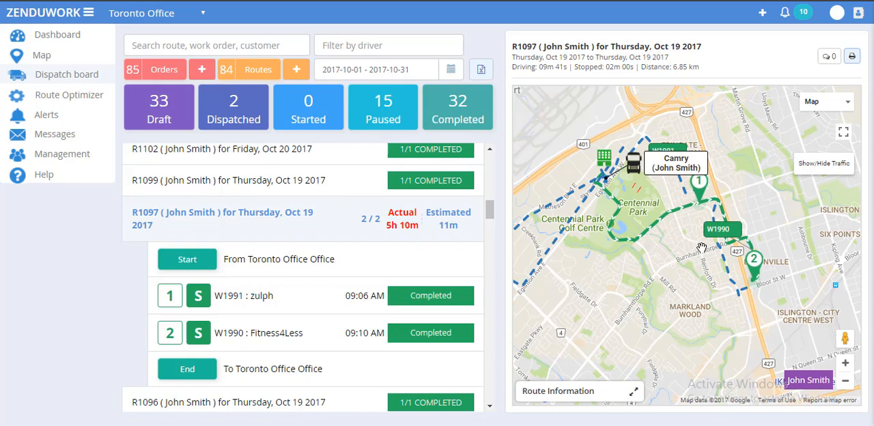
mouse_move(716, 241)
Step: Review the general information, Arrive Service and Depart Service details of the first work order on route R1097
click(349, 286)
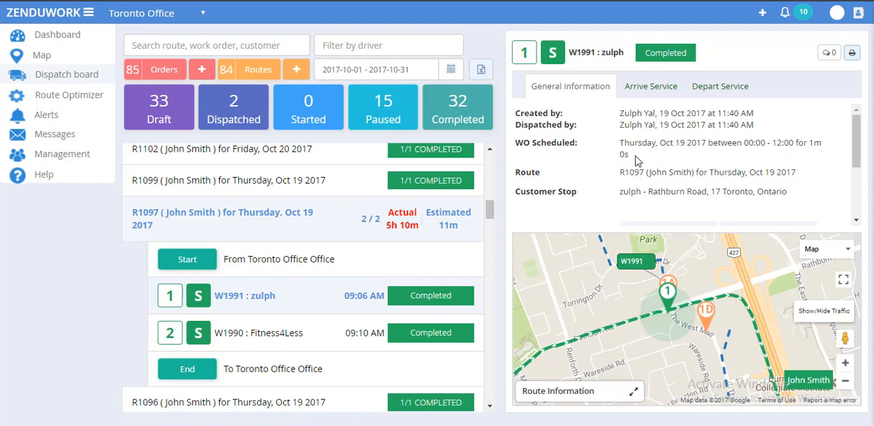
scroll(638, 157, down, 2)
scroll(665, 140, down, 1)
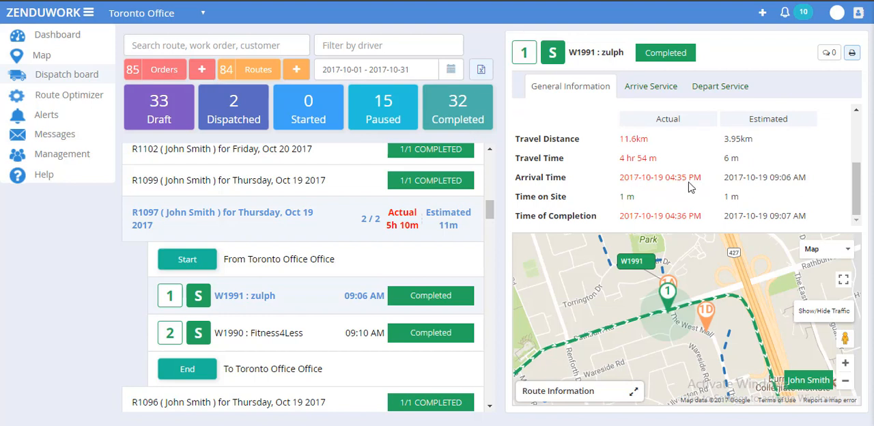
click(676, 91)
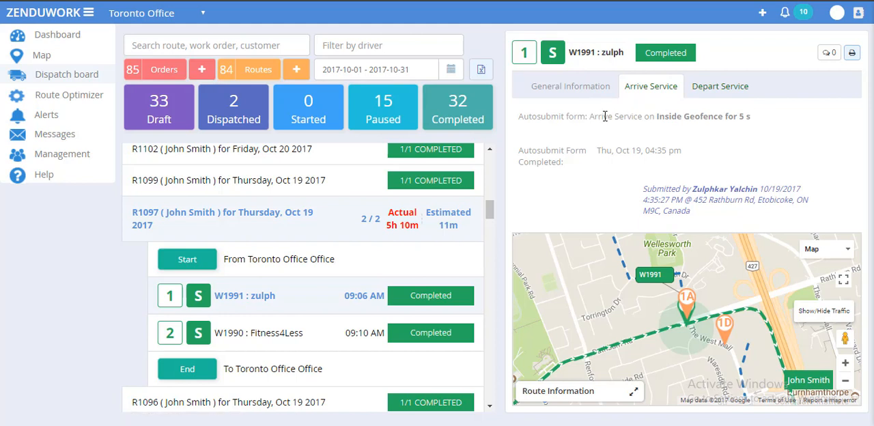
click(710, 95)
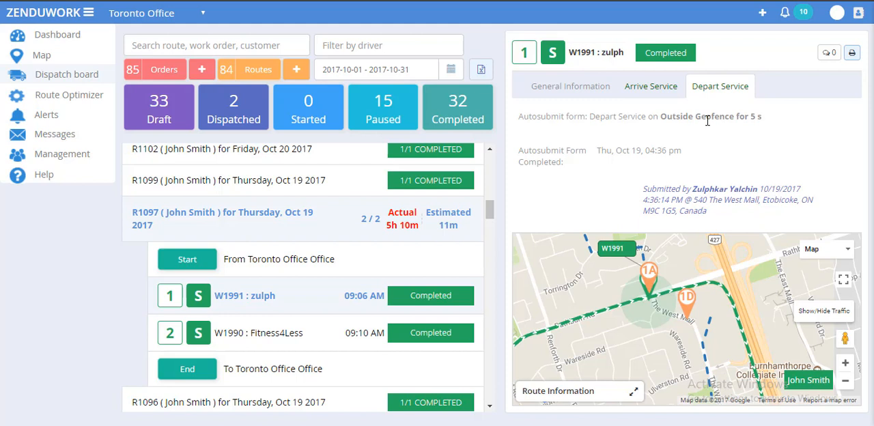
Step: Create a new route dated 10/30/2017 for the same driver as route R1097
click(297, 71)
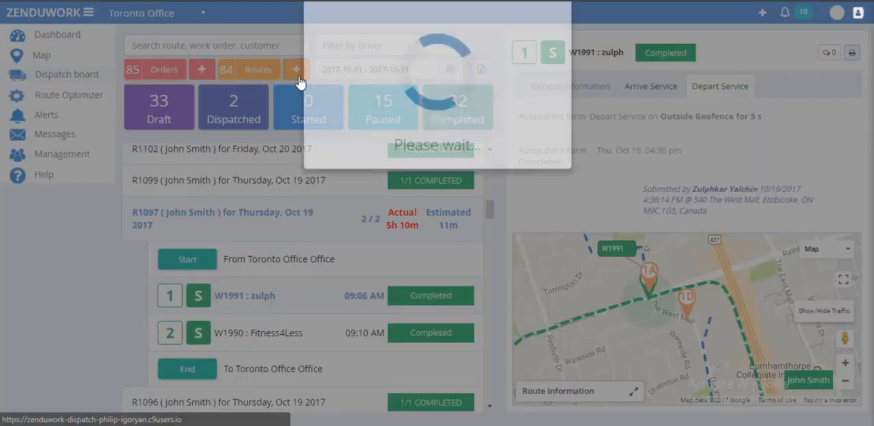
click(403, 115)
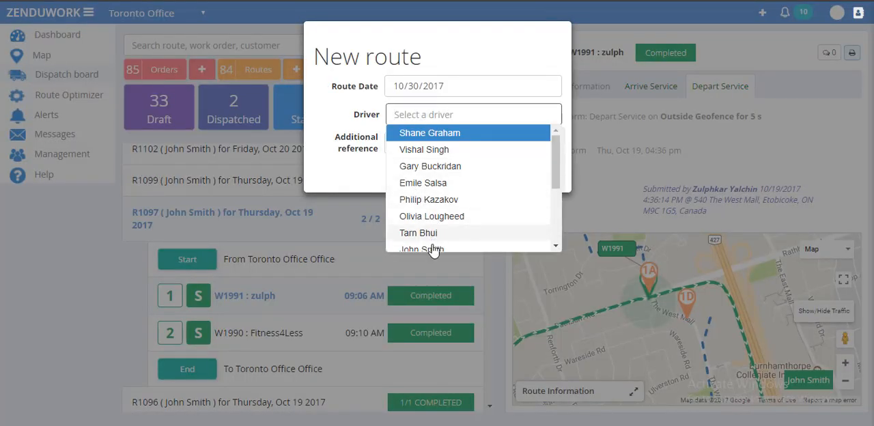
click(420, 247)
click(408, 173)
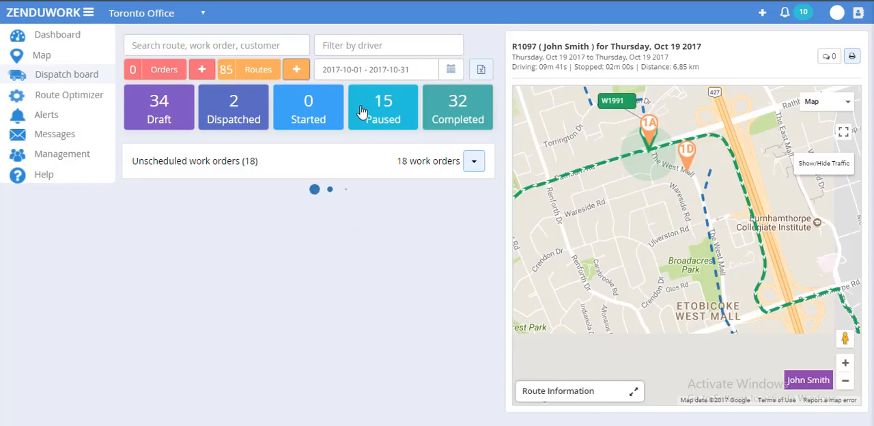
Step: Filter the dispatch board's date range to Today
click(370, 68)
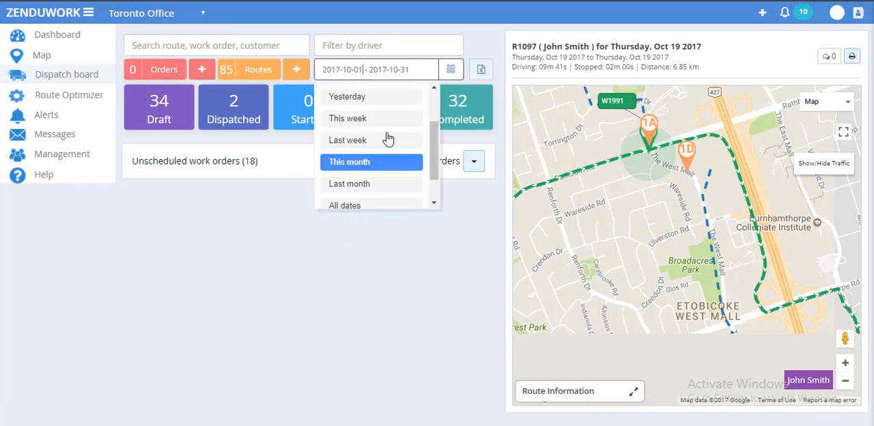
scroll(390, 138, up, 3)
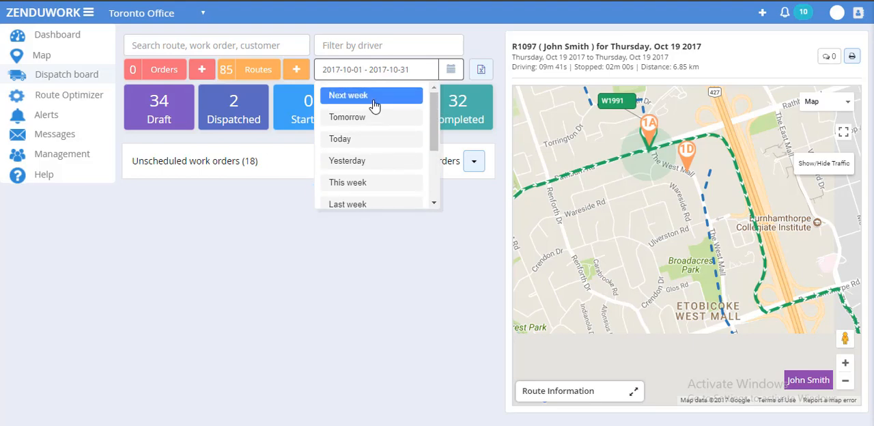
click(371, 139)
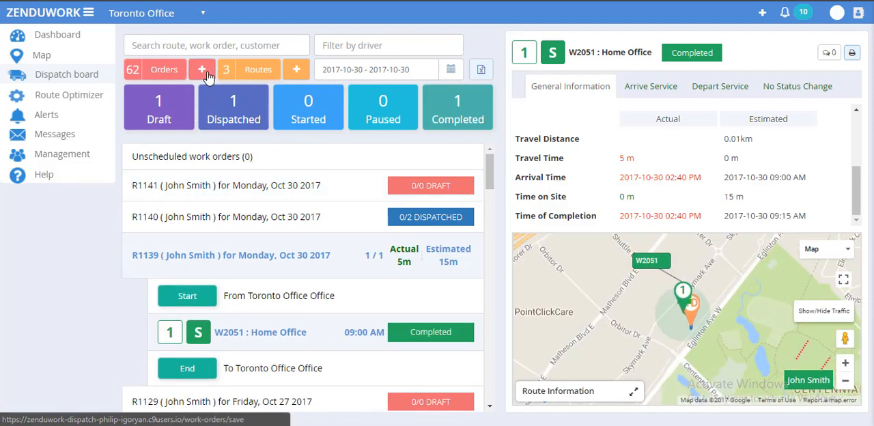
Step: Start a new work order from the Bat_Test service template with Home Office as the caller customer
click(208, 76)
click(236, 91)
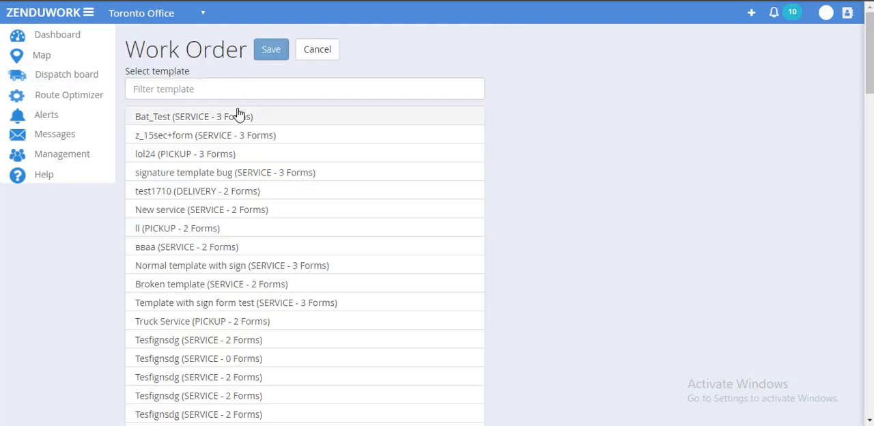
click(239, 113)
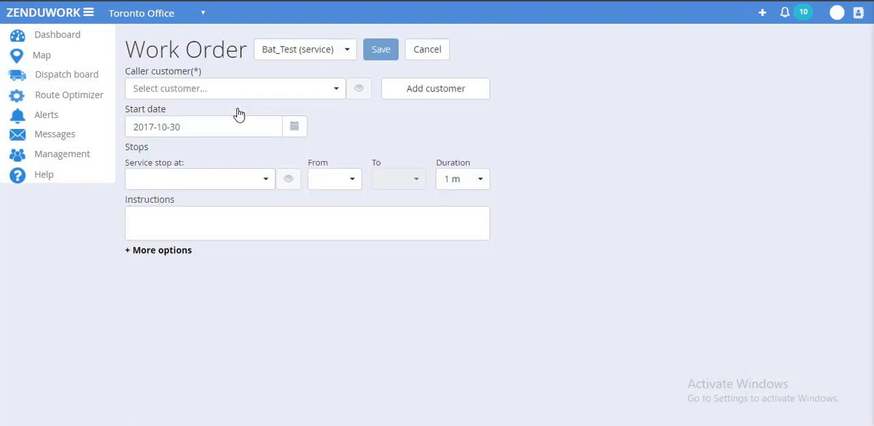
click(269, 92)
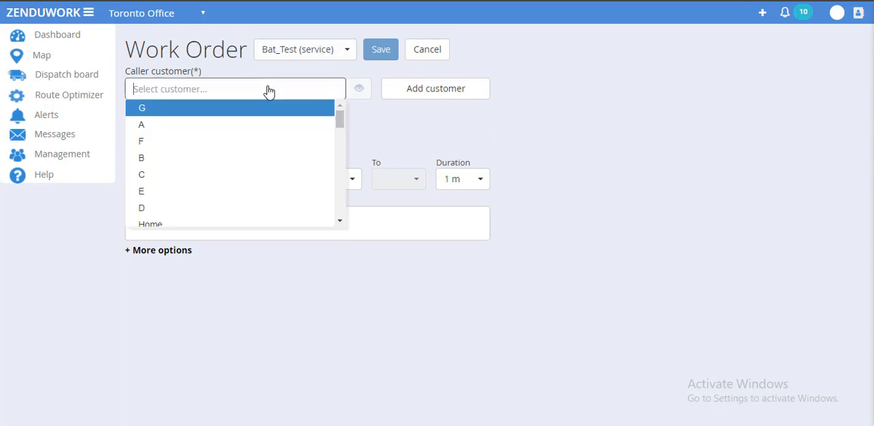
text(home)
key(Return)
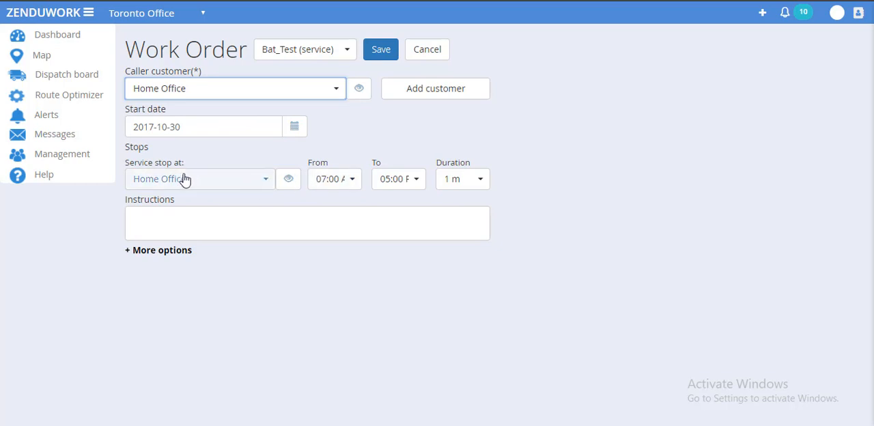
Step: Set the Home Office stop's duration to 10 m and save the work order
click(326, 185)
click(402, 147)
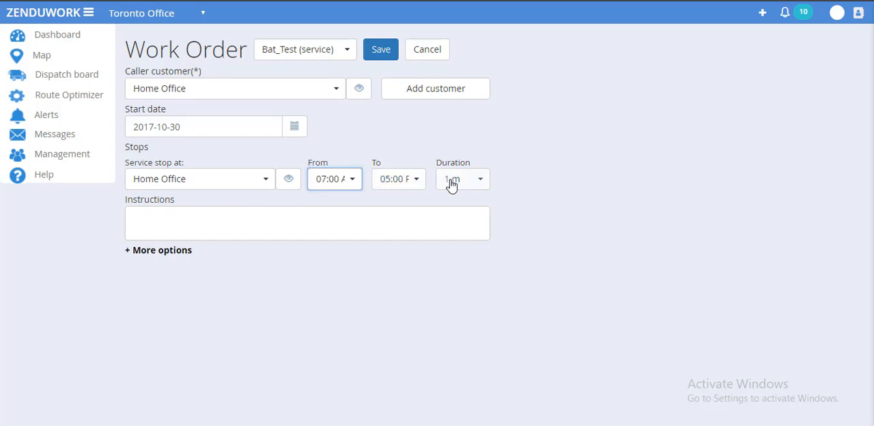
click(474, 181)
click(474, 180)
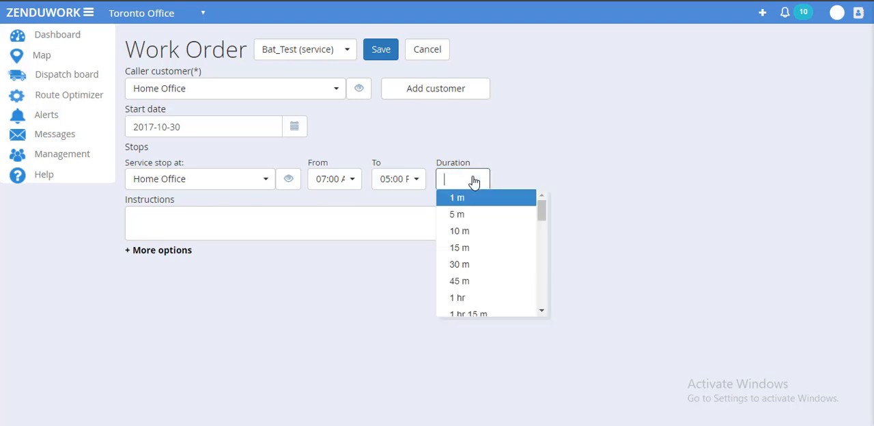
click(467, 234)
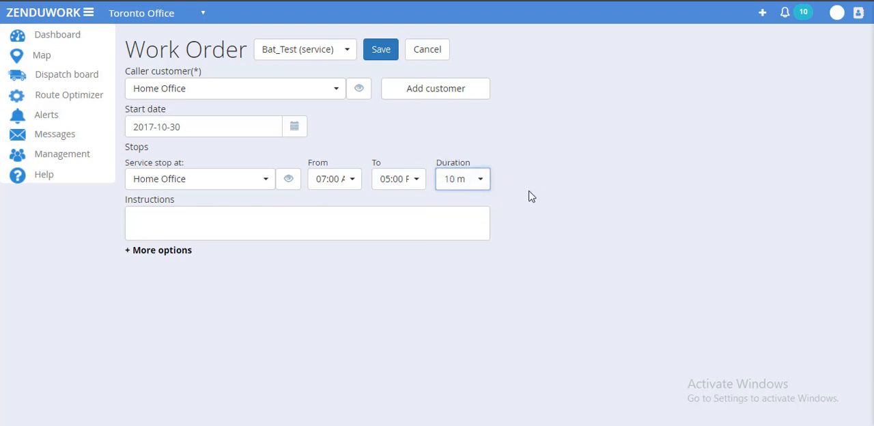
click(377, 60)
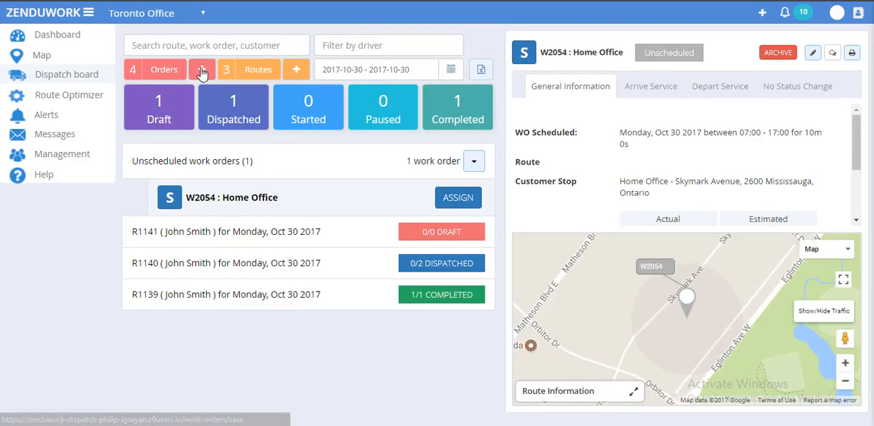
Step: Create and save a second work order from the Bat_Test service template with Fitness4Less as the caller customer
click(202, 70)
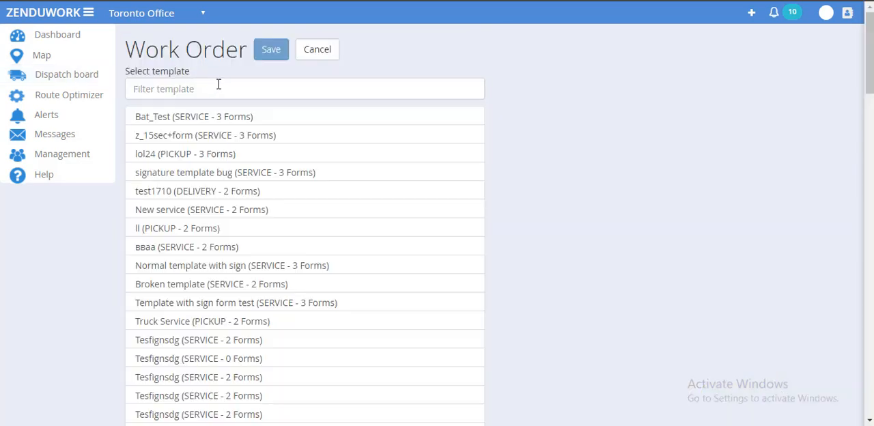
click(218, 86)
click(225, 116)
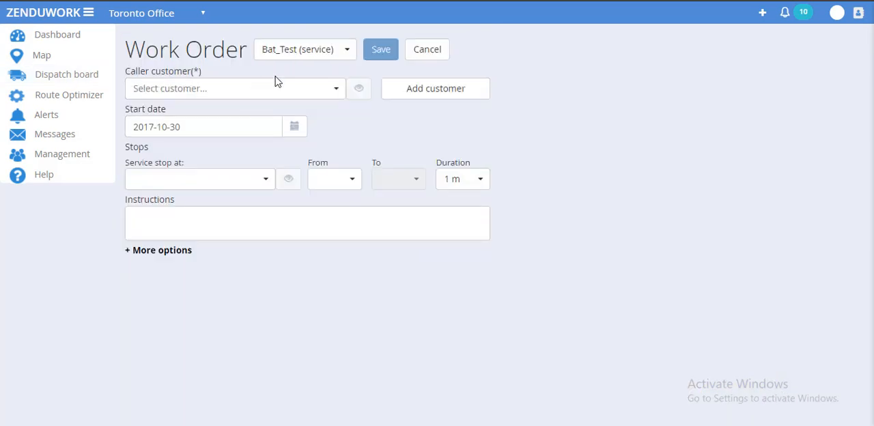
click(287, 97)
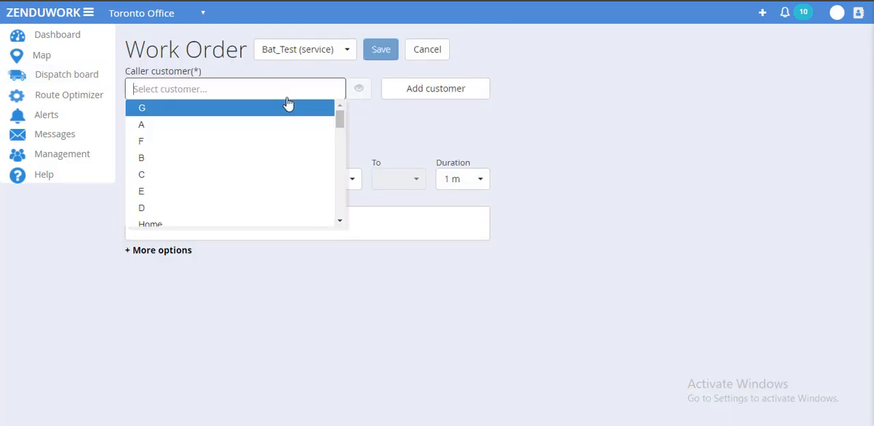
text(fit)
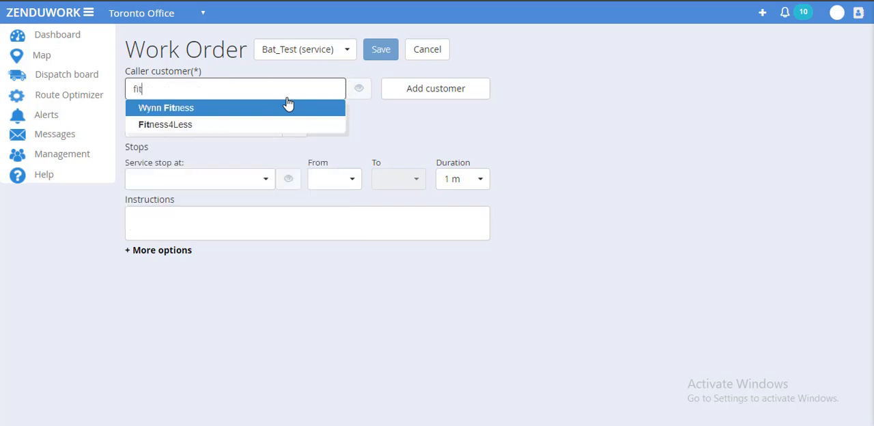
click(260, 130)
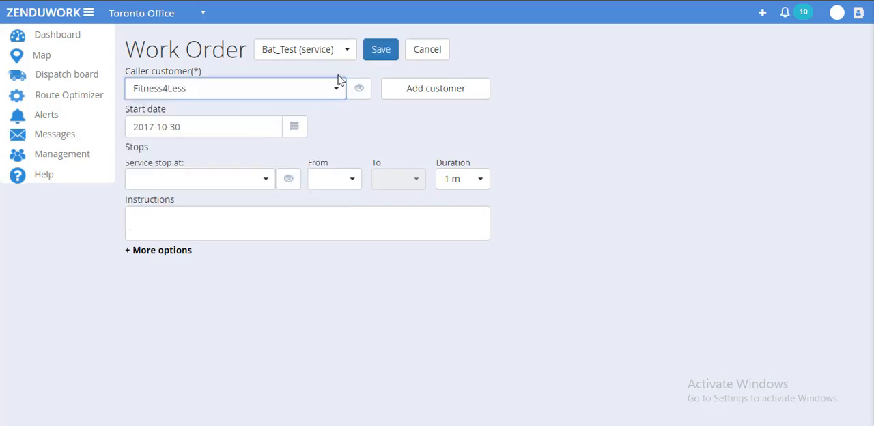
click(369, 53)
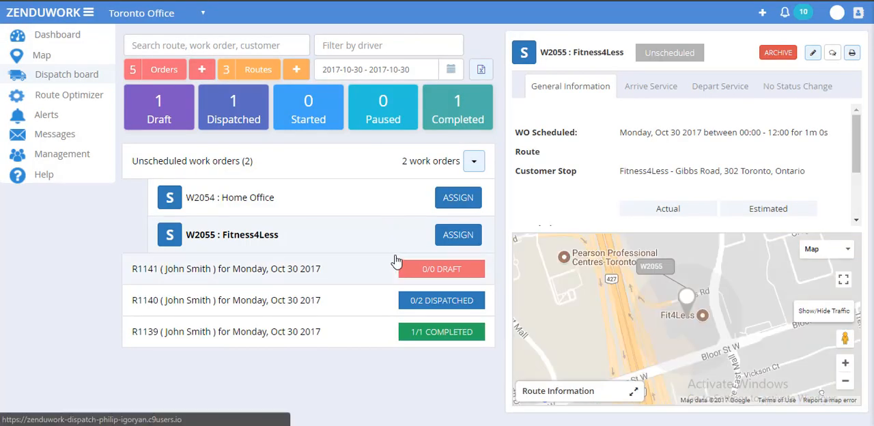
Step: Assign the unscheduled Fitness4Less work order to draft route R1141 for Monday, Oct 30 2017
click(363, 266)
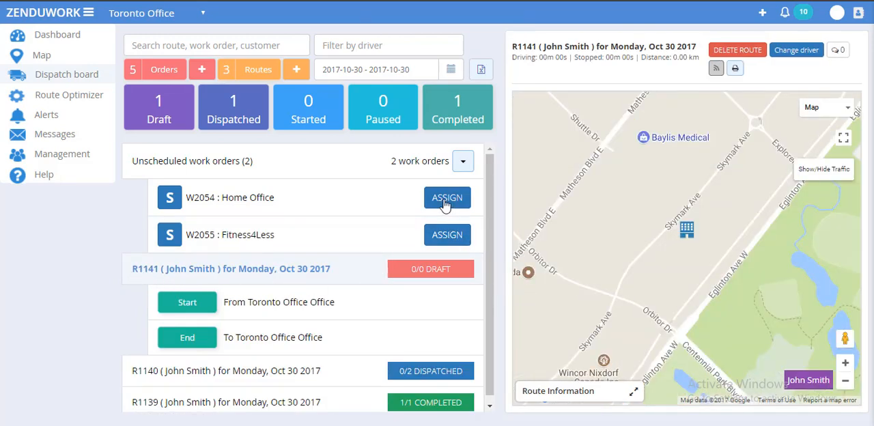
click(453, 238)
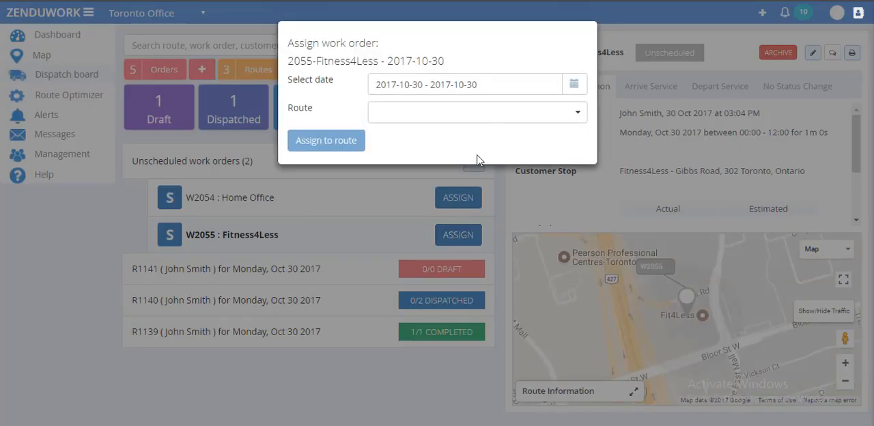
click(458, 112)
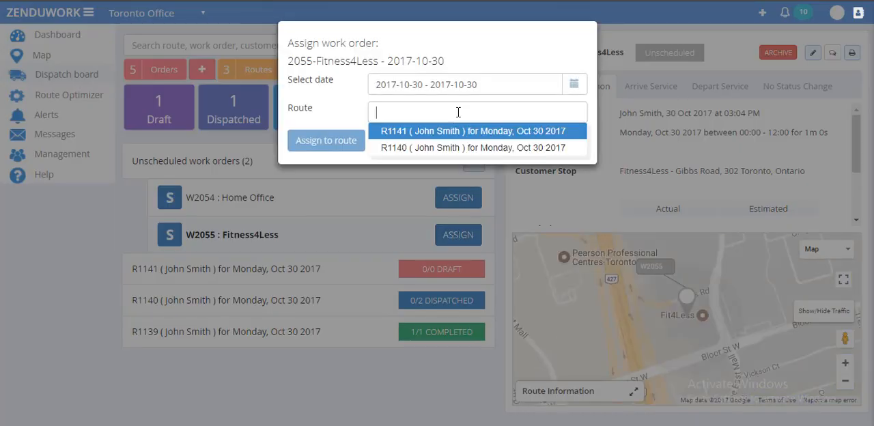
click(451, 131)
click(325, 140)
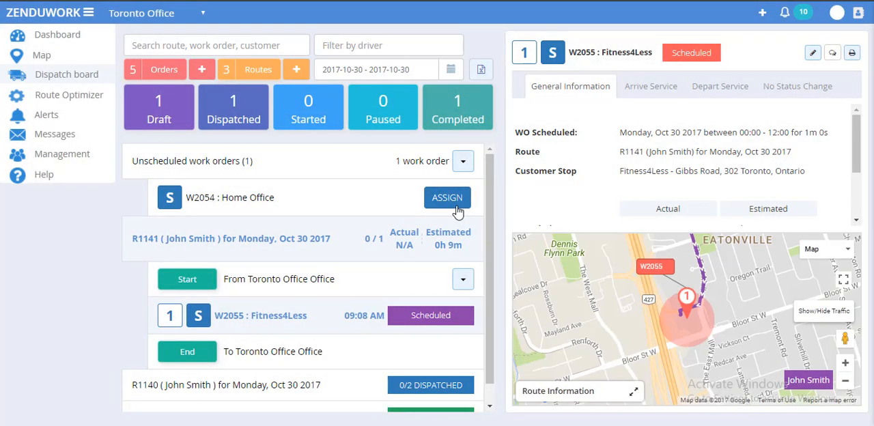
Step: Assign the unscheduled Home Office work order to route R1141 for Monday, Oct 30 2017
click(453, 197)
click(421, 115)
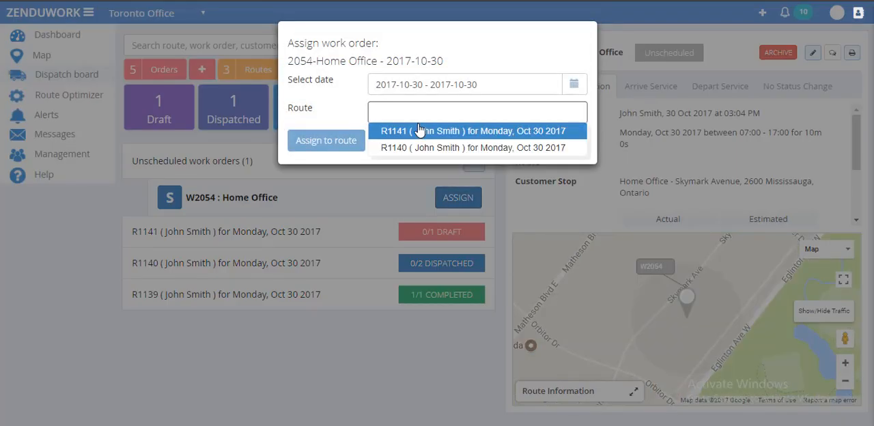
click(419, 130)
click(331, 145)
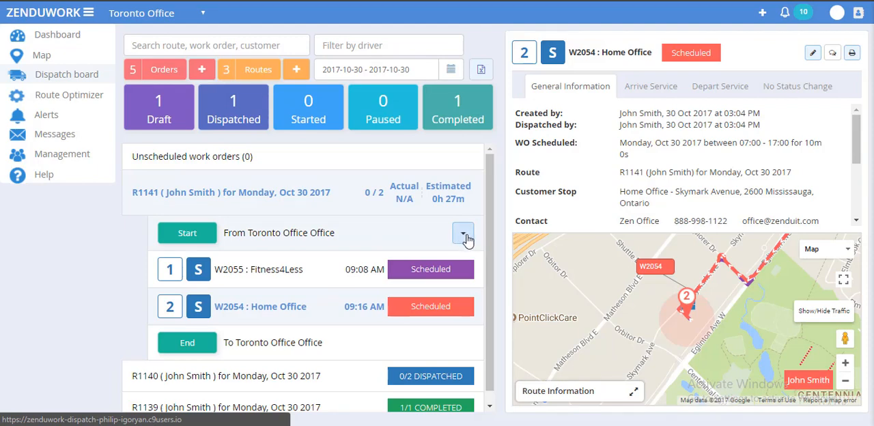
Step: Select the Home Office work order on route R1141 and move it back to the unscheduled work orders
click(464, 235)
click(441, 294)
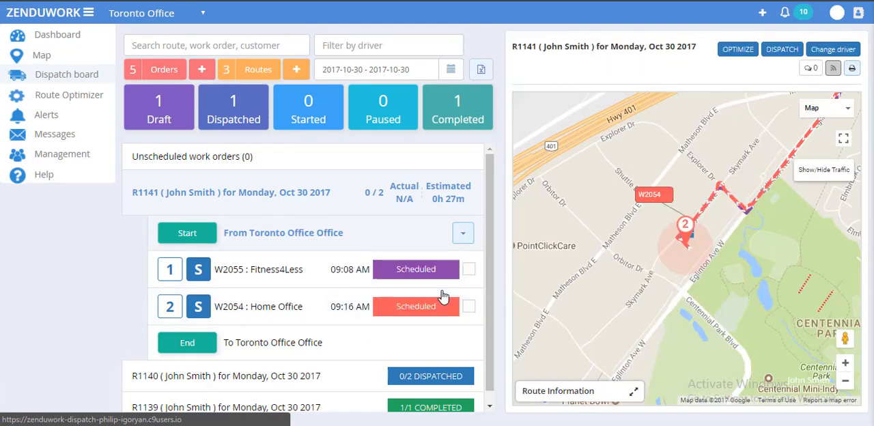
click(469, 307)
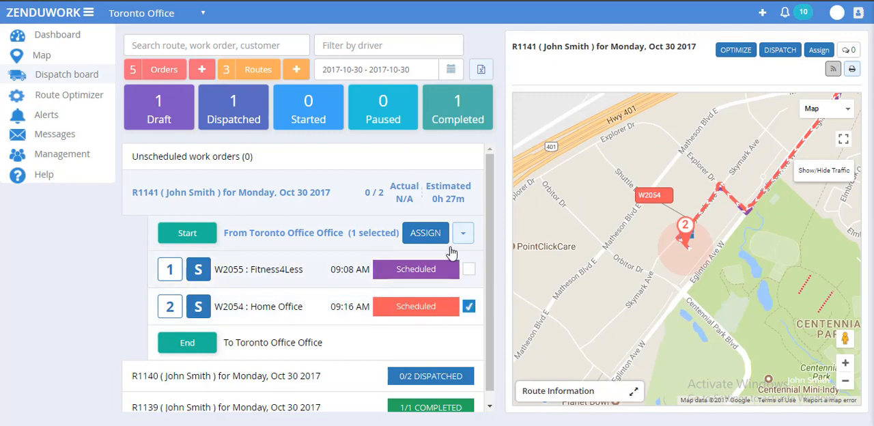
click(426, 233)
click(489, 85)
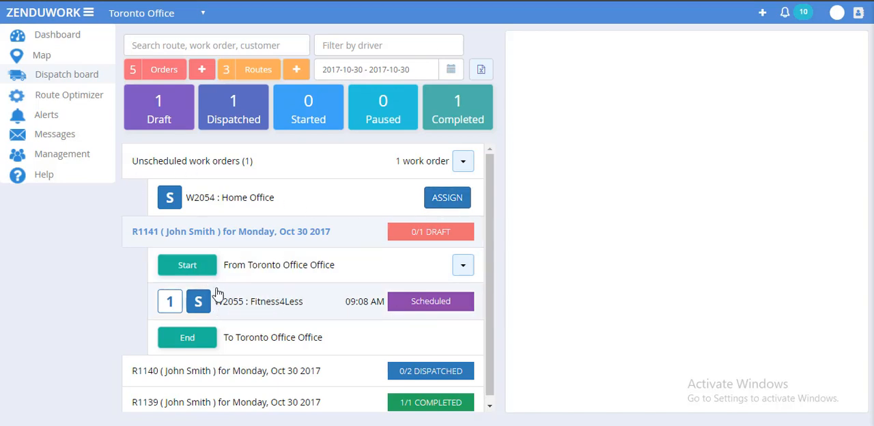
Step: Put the unscheduled Home Office work order back on draft route R1141 for Monday, Oct 30 2017
click(461, 196)
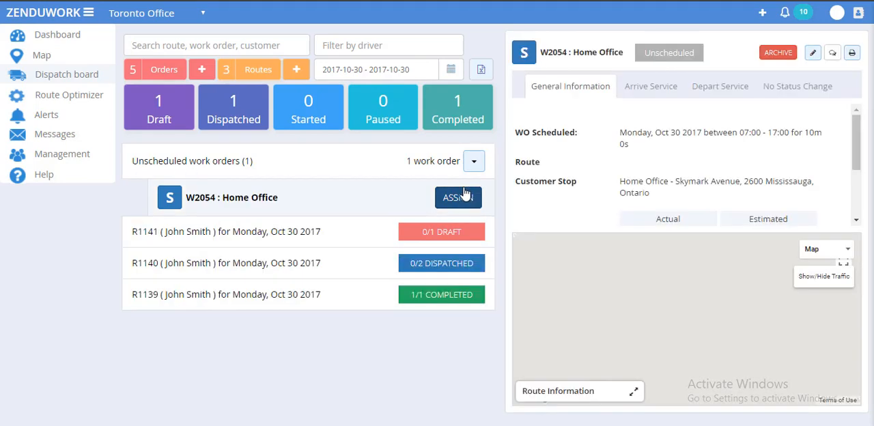
click(444, 115)
click(440, 131)
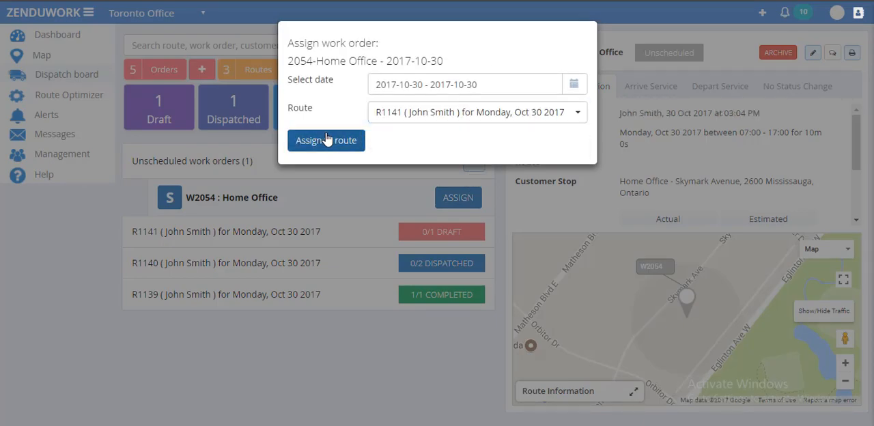
click(326, 139)
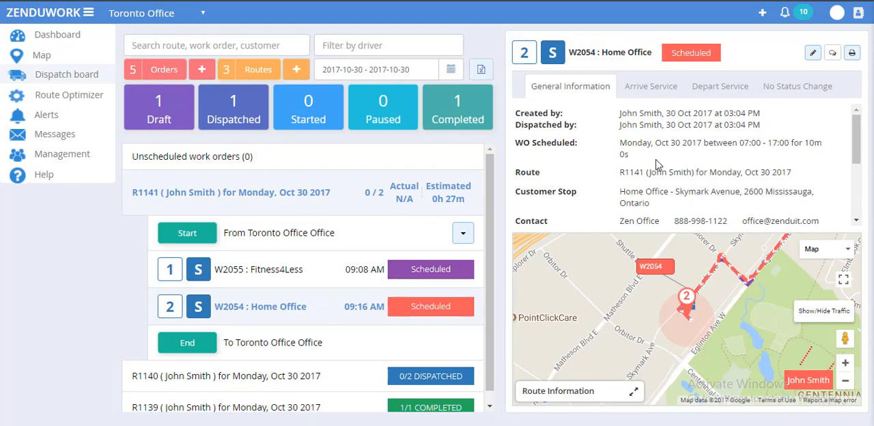
Step: Examine the Home Office work order's general information and its Arrive Service, Depart Service and No Status Change forms
scroll(733, 175, down, 1)
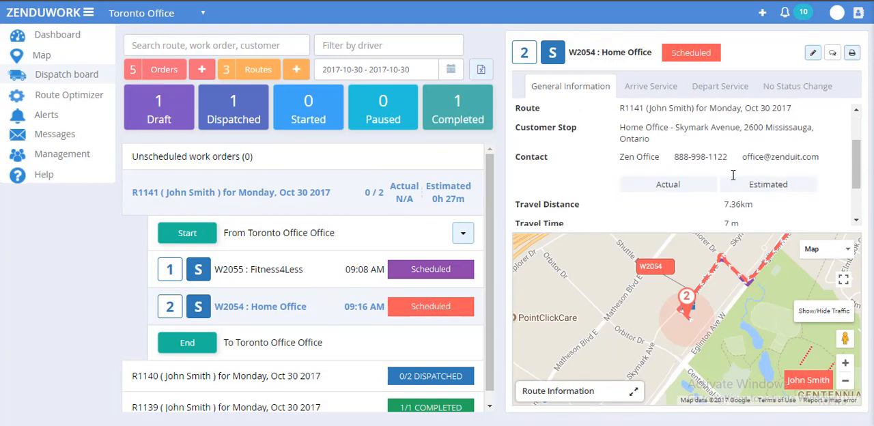
scroll(733, 175, up, 1)
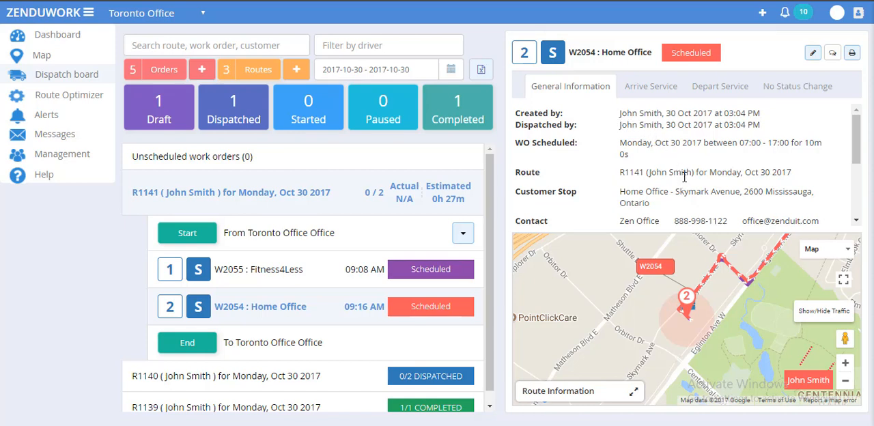
click(633, 96)
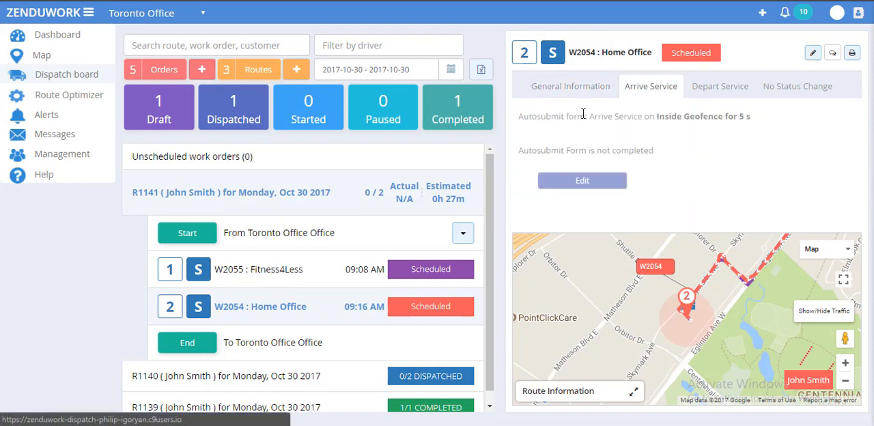
click(725, 87)
click(783, 87)
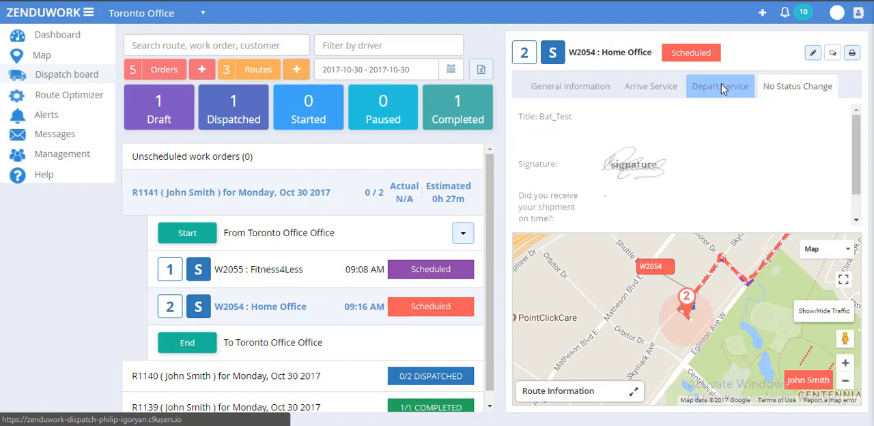
click(724, 87)
click(642, 87)
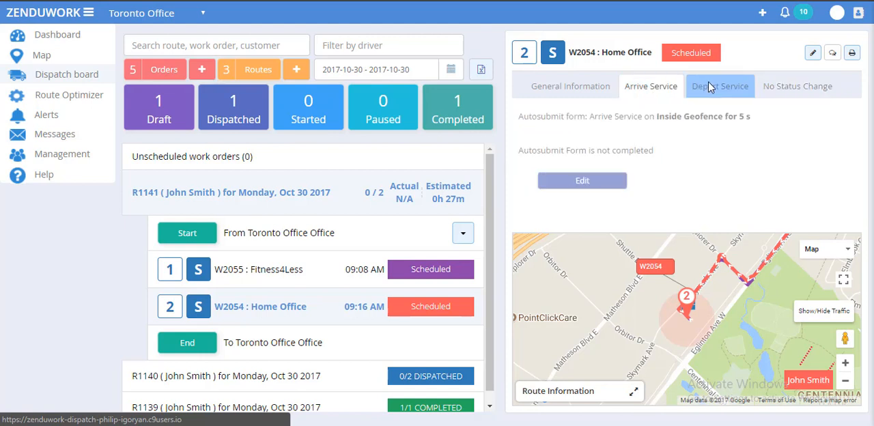
click(710, 86)
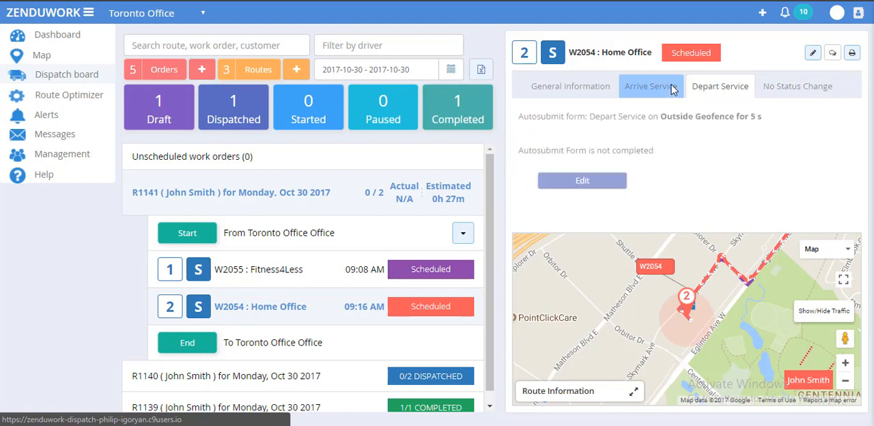
click(672, 90)
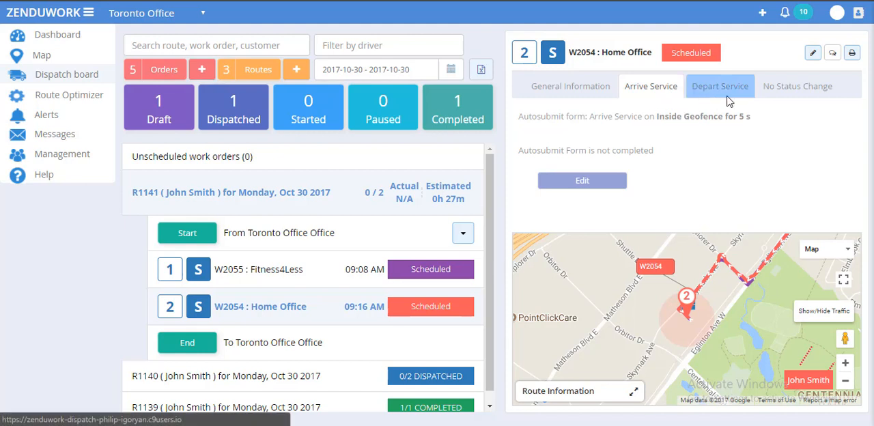
click(788, 89)
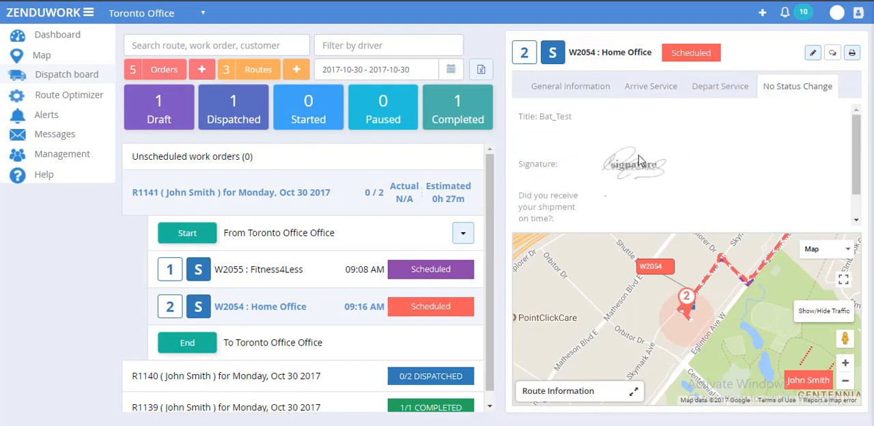
Step: Open route R1141 for Monday, Oct 30 2017, dispatch it to its driver and collapse it on the board
click(414, 183)
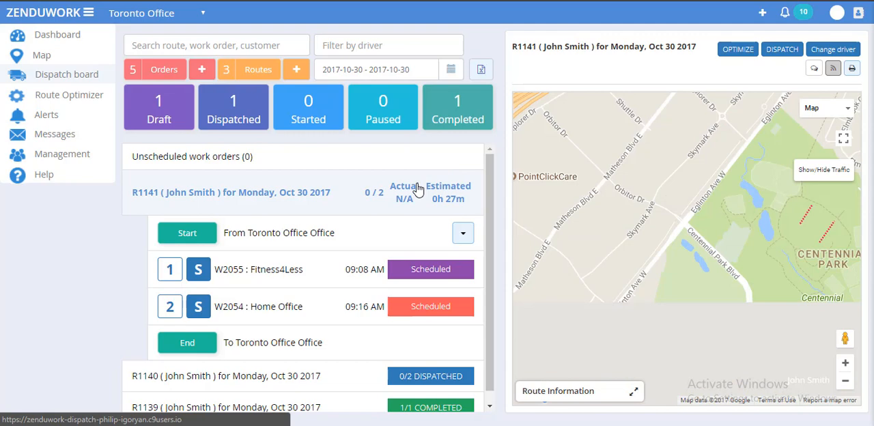
click(782, 55)
click(332, 125)
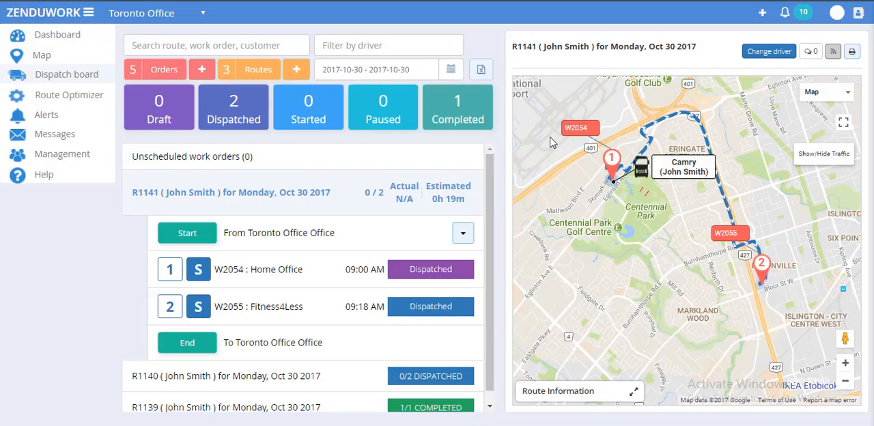
click(477, 205)
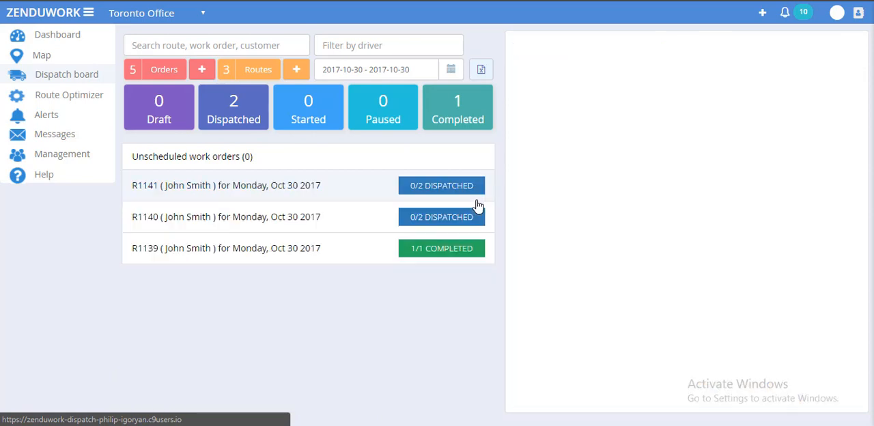
click(401, 201)
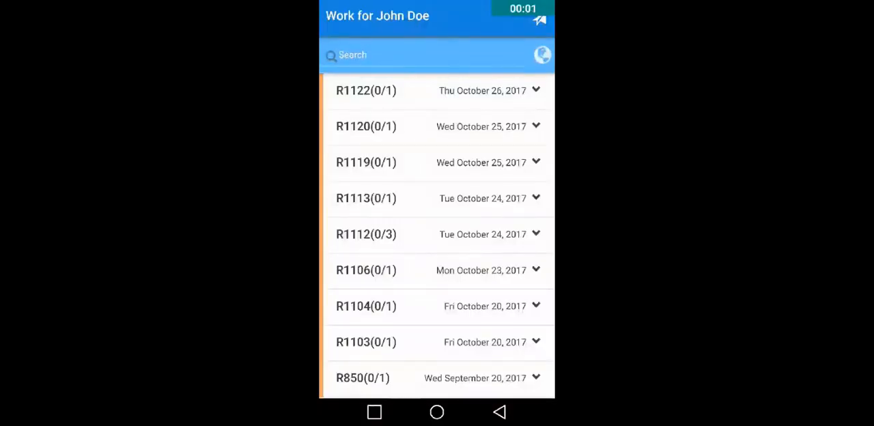
Step: In the driver's mobile app, include Completed routes in the work list to view them and exclude them again
click(542, 54)
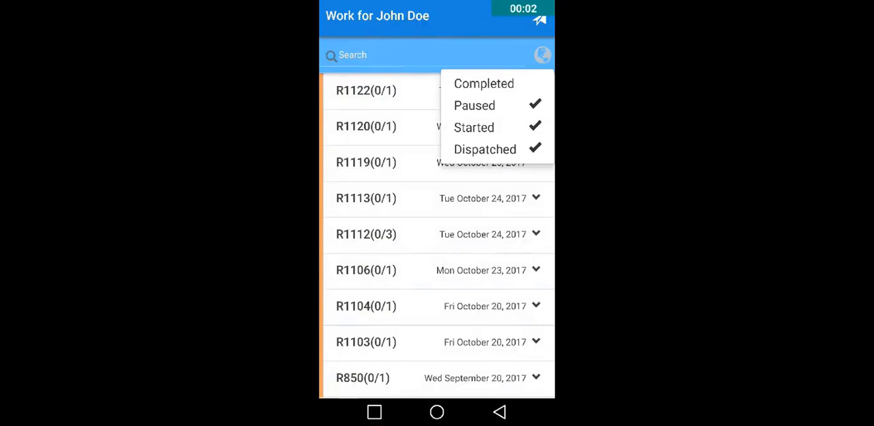
click(484, 83)
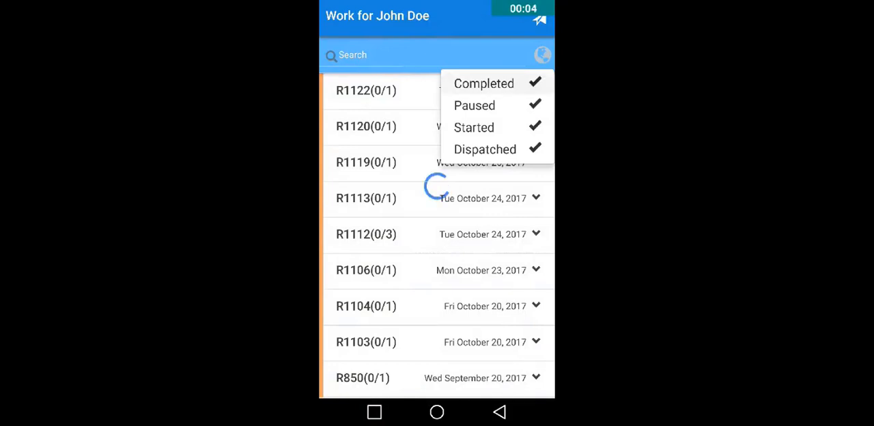
scroll(436, 273, down, 3)
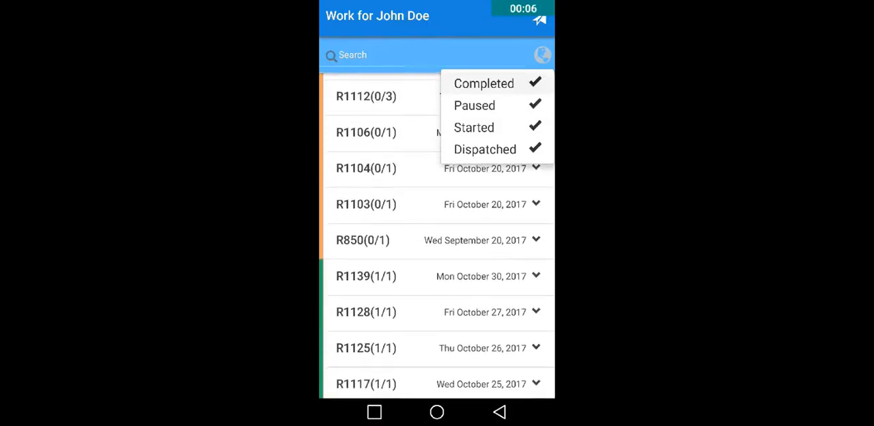
scroll(437, 273, up, 3)
click(484, 83)
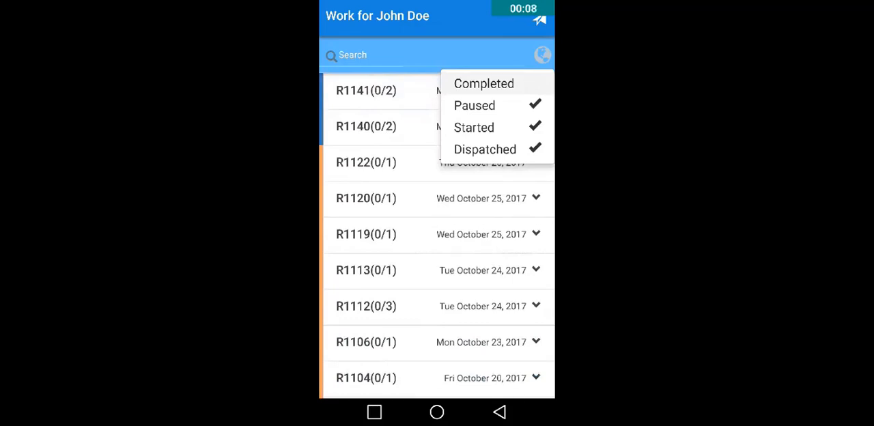
Step: Start route R1141 for Mon October 30, 2017, and open its Home Office work order
click(366, 91)
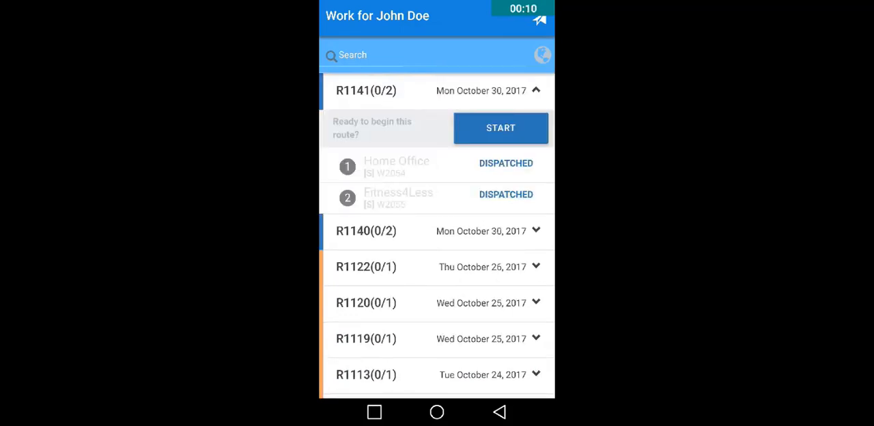
click(501, 127)
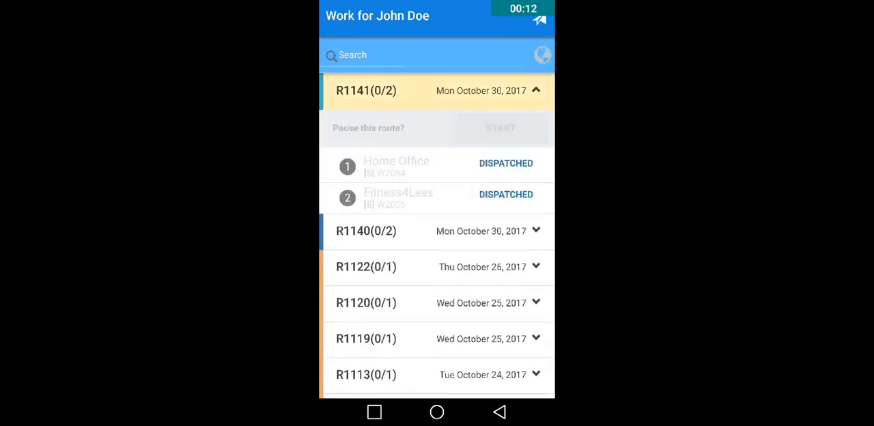
click(367, 90)
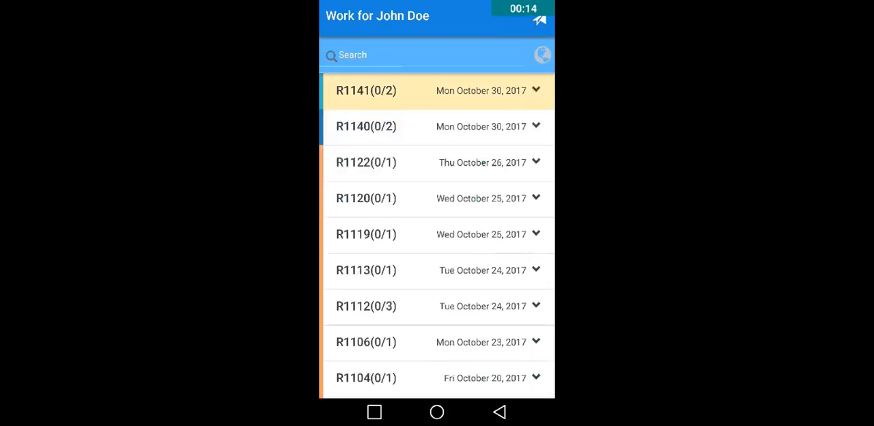
click(366, 91)
click(397, 166)
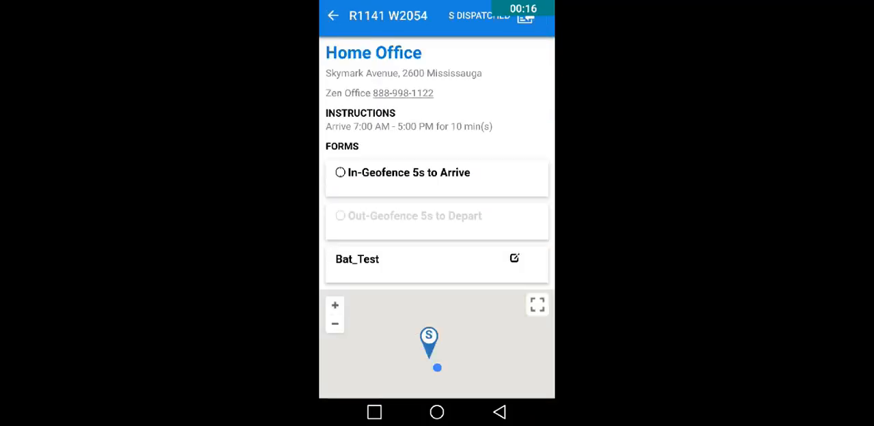
Step: Return to the work list and reopen the Home Office work order on route R1141 to check its forms
scroll(437, 218, down, 1)
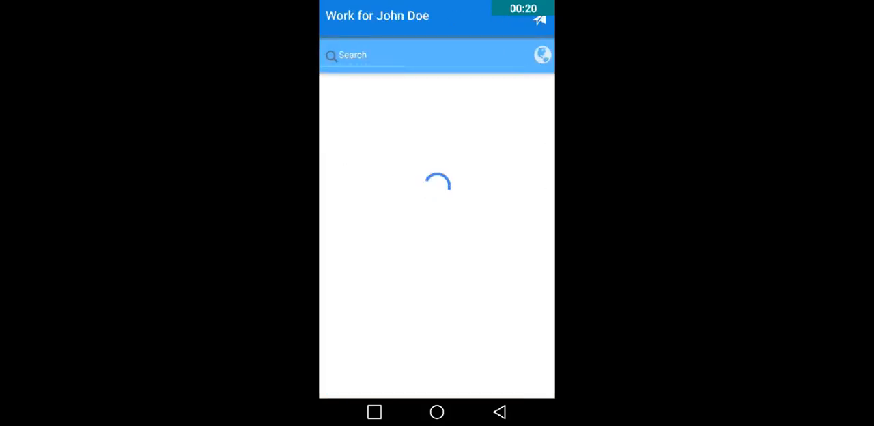
click(437, 91)
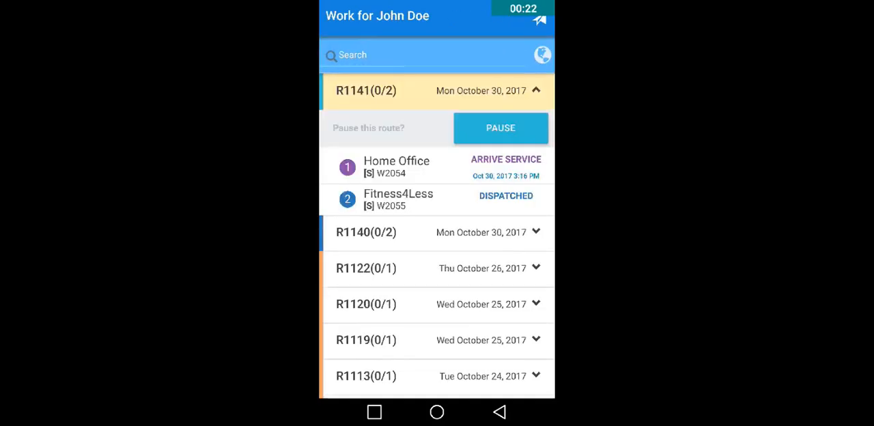
click(396, 167)
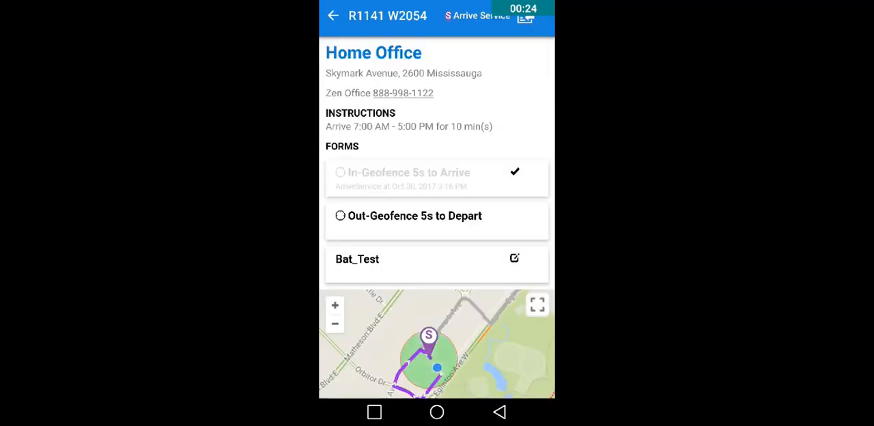
scroll(437, 204, down, 2)
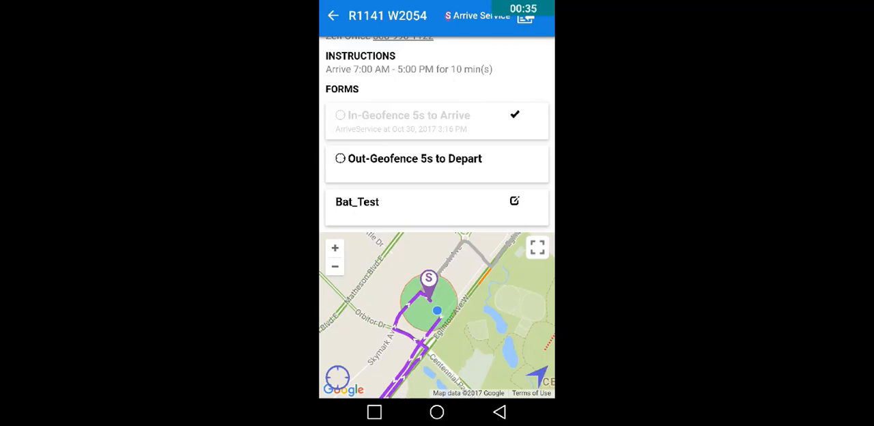
Step: Start driving navigation to the Home Office stop, exit it and return to the work order
click(537, 376)
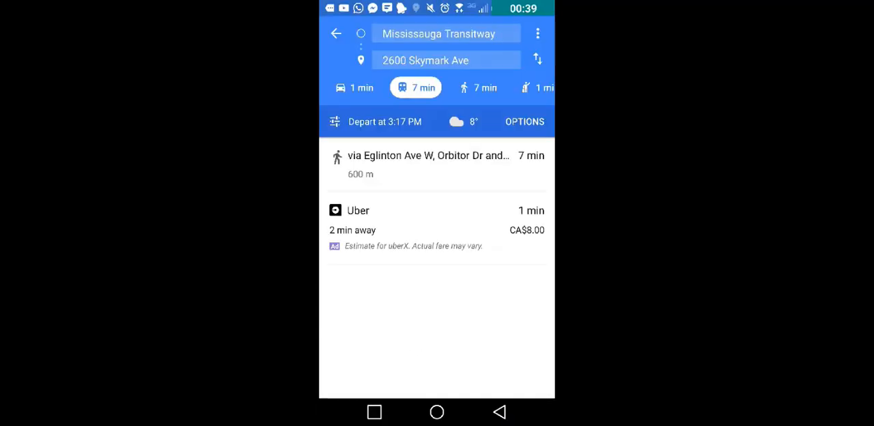
click(354, 88)
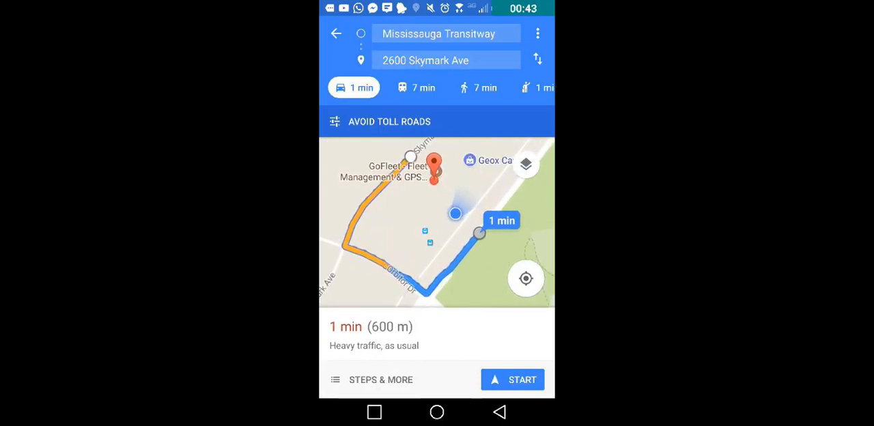
click(512, 379)
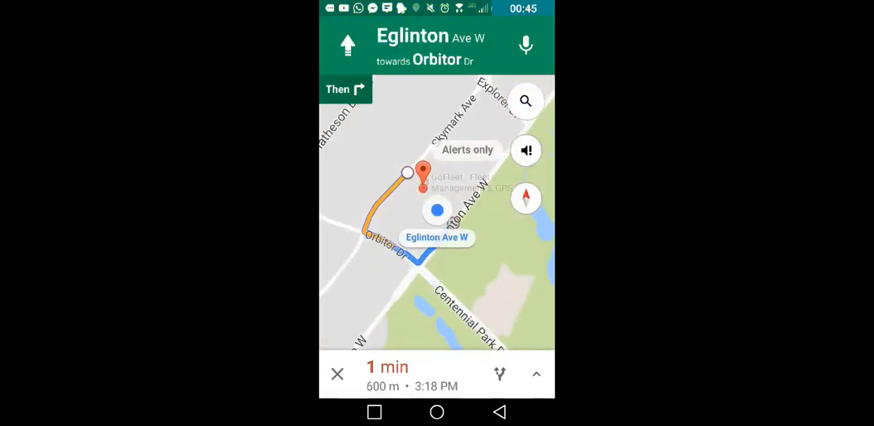
click(337, 373)
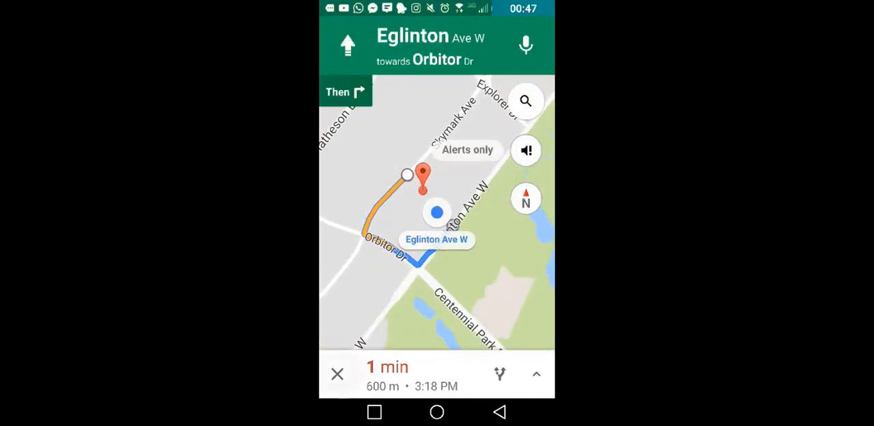
click(499, 412)
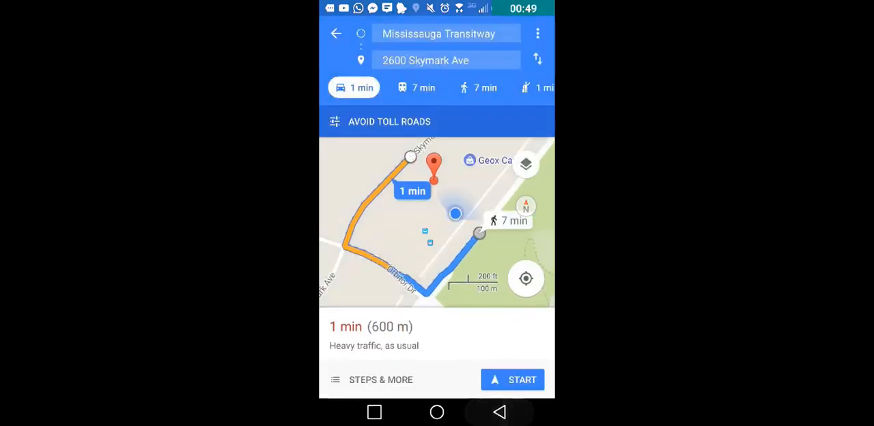
click(499, 413)
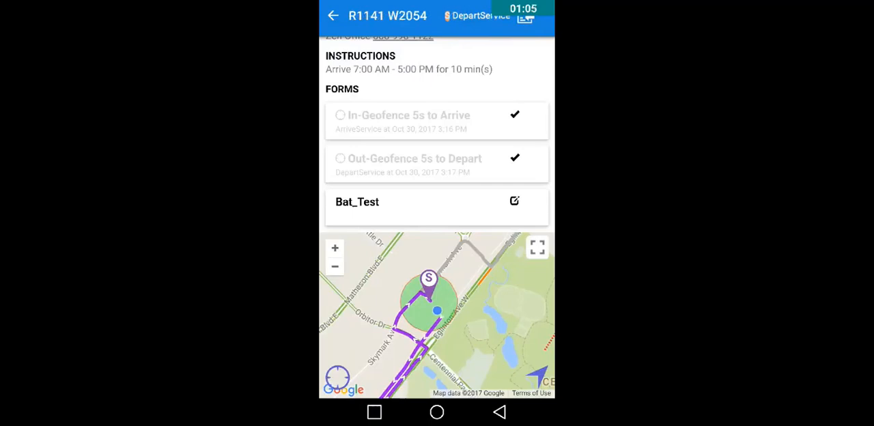
Step: Open the Bat_Test form of the Home Office work order, sign it "Test" and save the signature
click(437, 206)
click(437, 88)
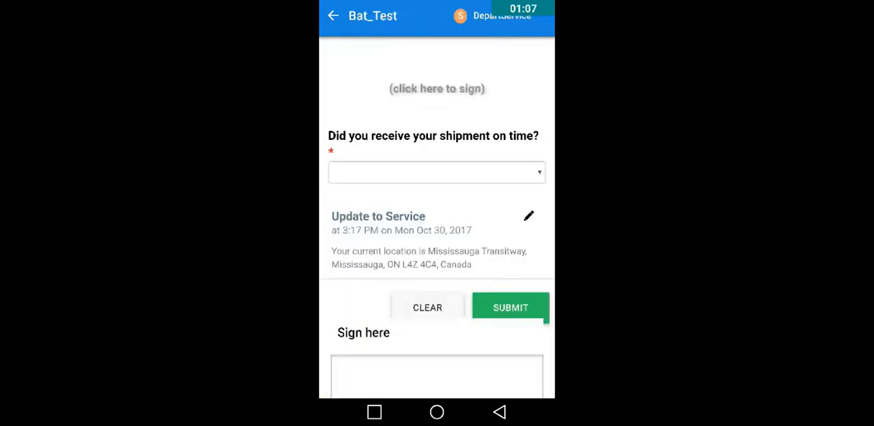
drag(367, 162, 419, 149)
mouse_move(391, 169)
mouse_down()
mouse_move(396, 226)
mouse_move(435, 183)
mouse_move(448, 210)
mouse_up()
mouse_move(468, 185)
mouse_down()
mouse_move(456, 194)
mouse_move(456, 222)
mouse_move(488, 198)
mouse_up()
drag(481, 196, 482, 231)
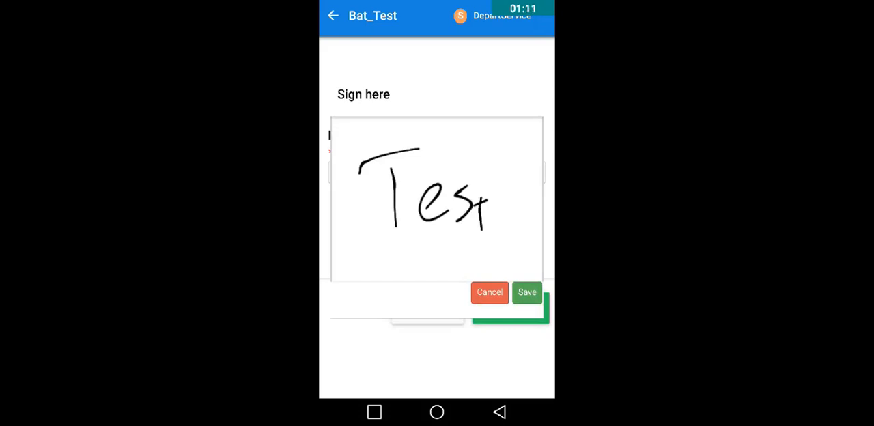
click(527, 293)
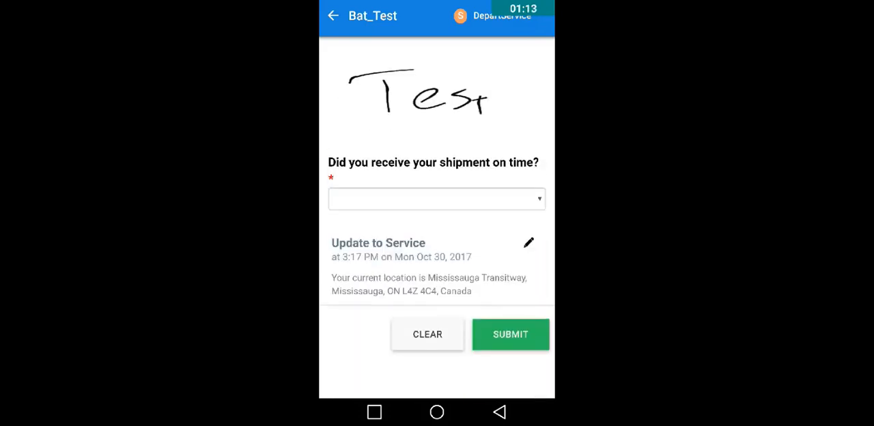
Step: Answer Yes to whether the shipment was received on time and submit the Bat_Test form
click(436, 198)
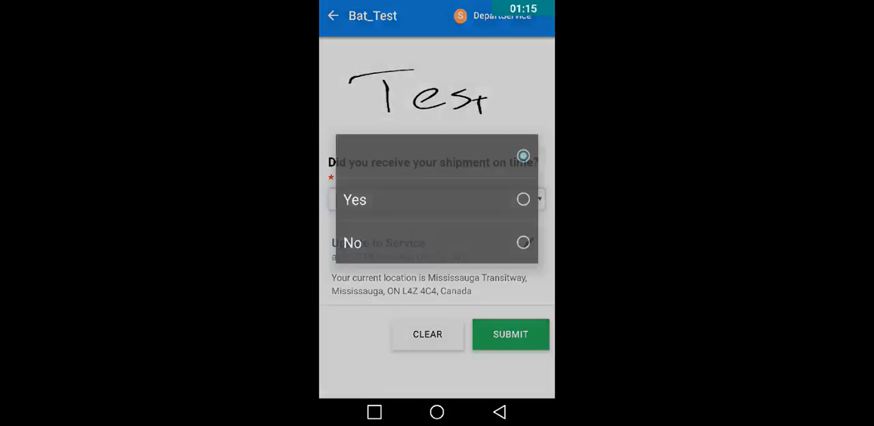
click(355, 197)
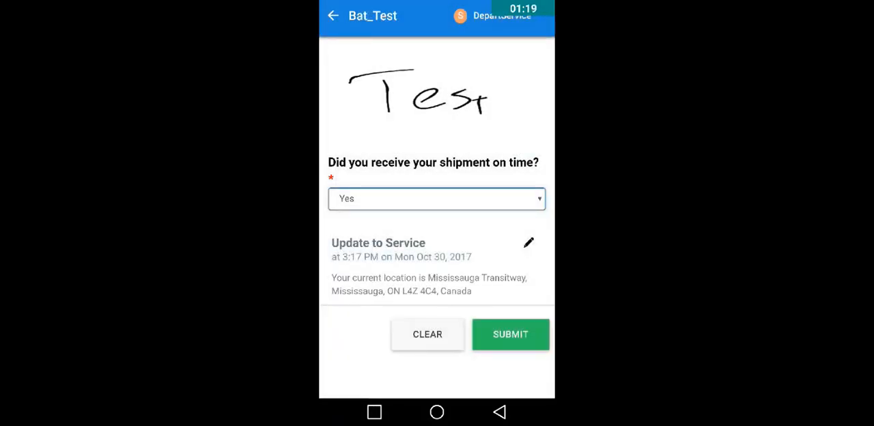
click(510, 334)
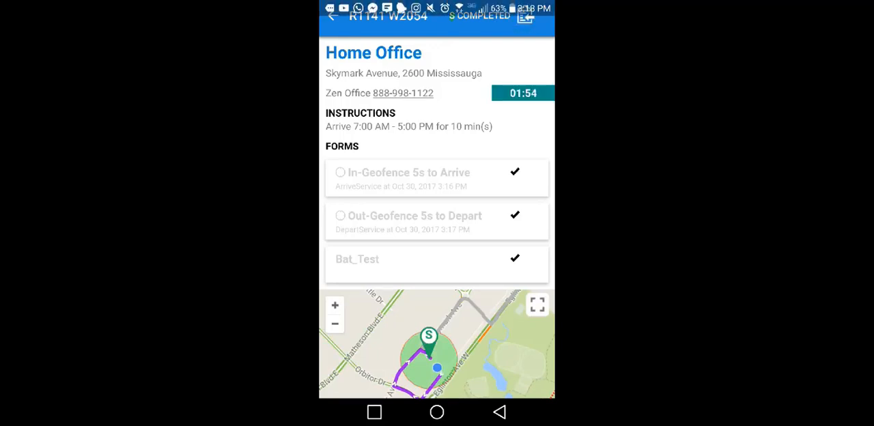
Step: Send the comment "Test comment" on work order W2054 and leave the work order
click(525, 16)
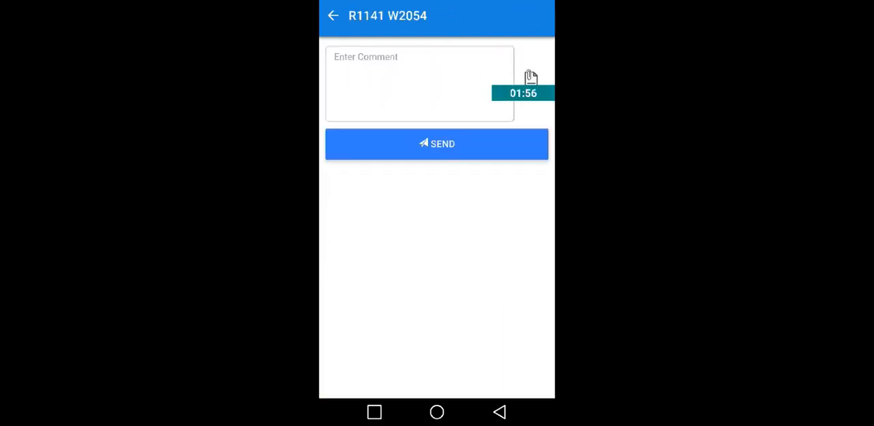
click(419, 83)
text(Te)
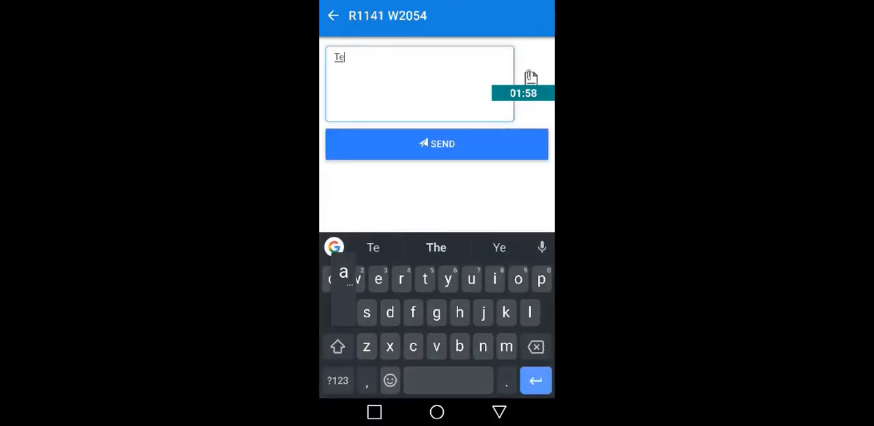
text(st comment)
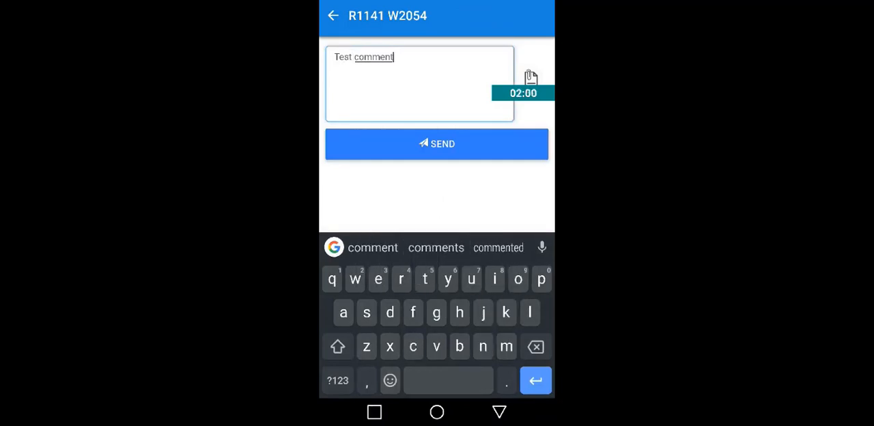
click(437, 143)
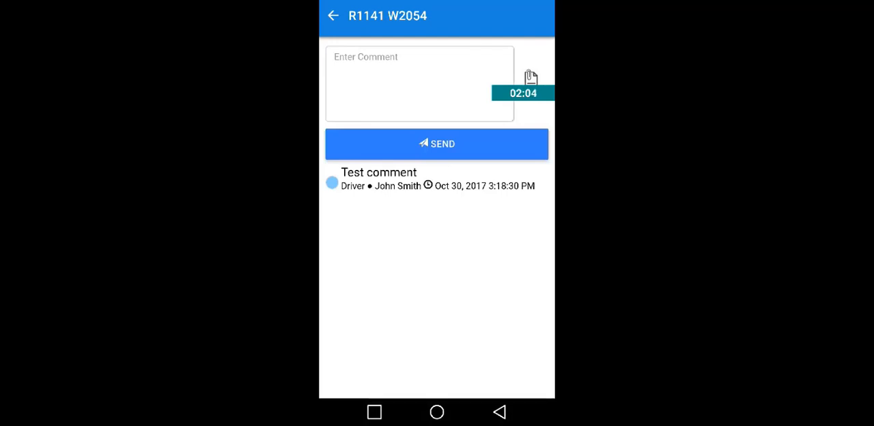
click(333, 15)
click(333, 15)
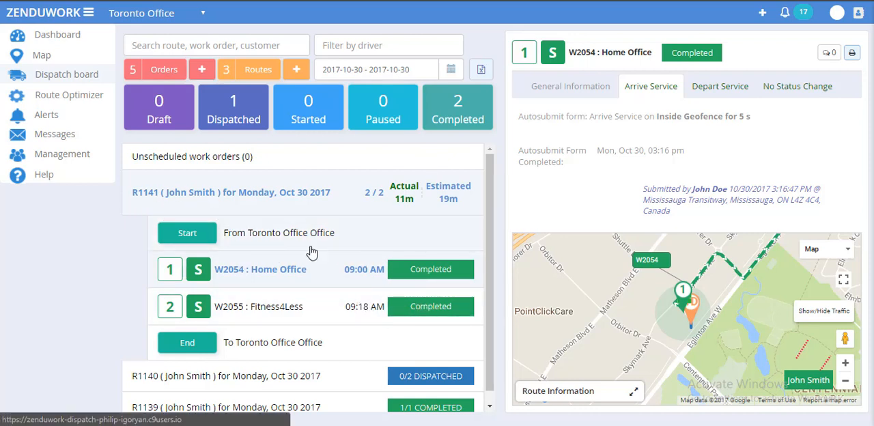
Step: On the dispatch board, examine work order W2054's general information and its Arrive Service, Depart Service and No Status Change forms
click(582, 95)
scroll(657, 141, down, 1)
scroll(660, 146, up, 1)
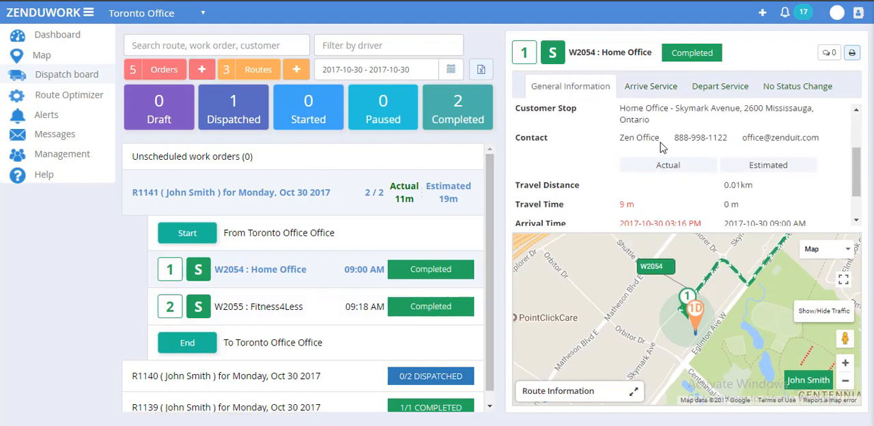
scroll(660, 147, up, 2)
scroll(648, 109, down, 5)
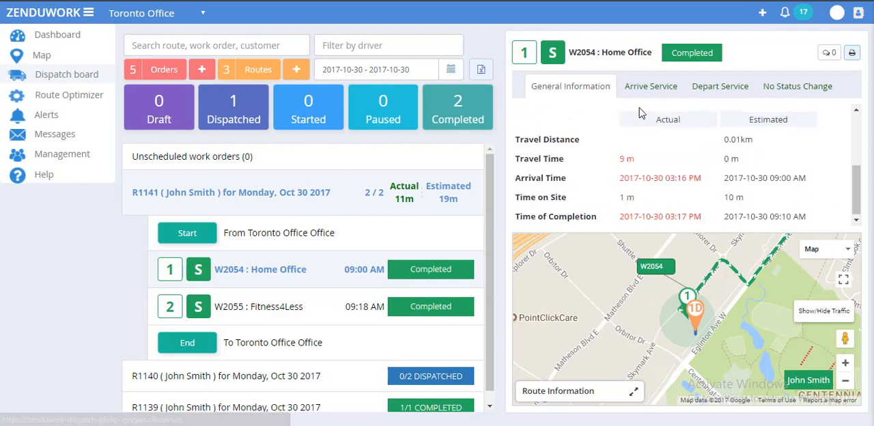
click(644, 86)
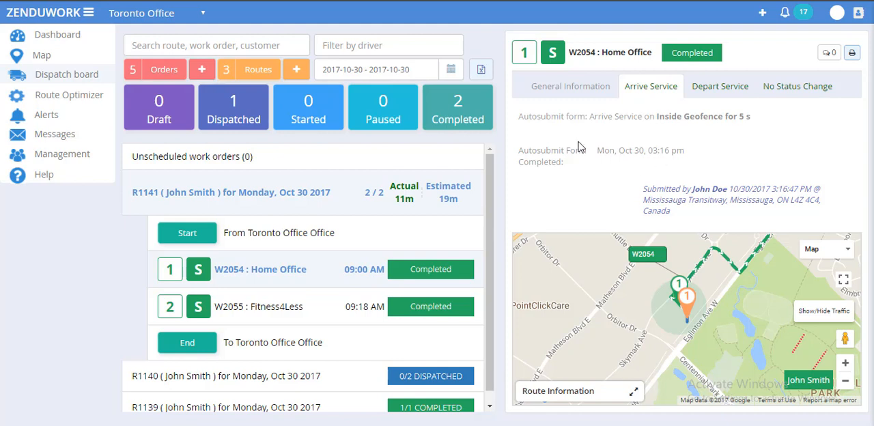
click(718, 87)
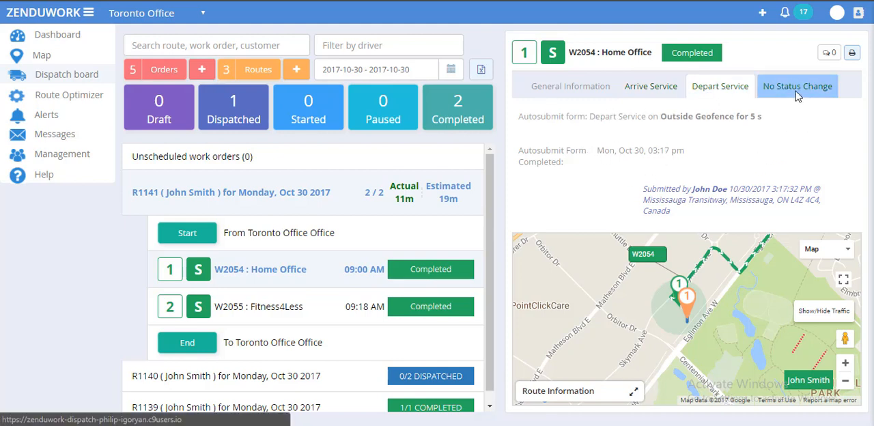
click(795, 91)
scroll(585, 150, down, 1)
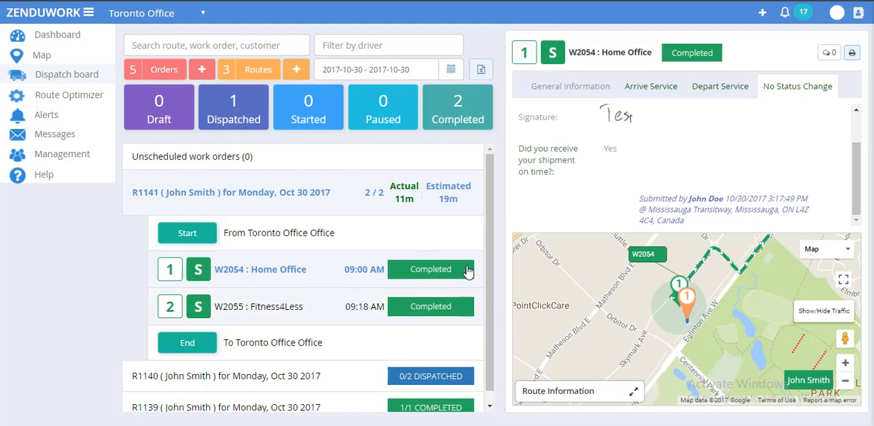
Step: Check the Arrive Service and No Status Change forms and the general information of work order W2055 : Fitness4Less
click(436, 306)
click(648, 88)
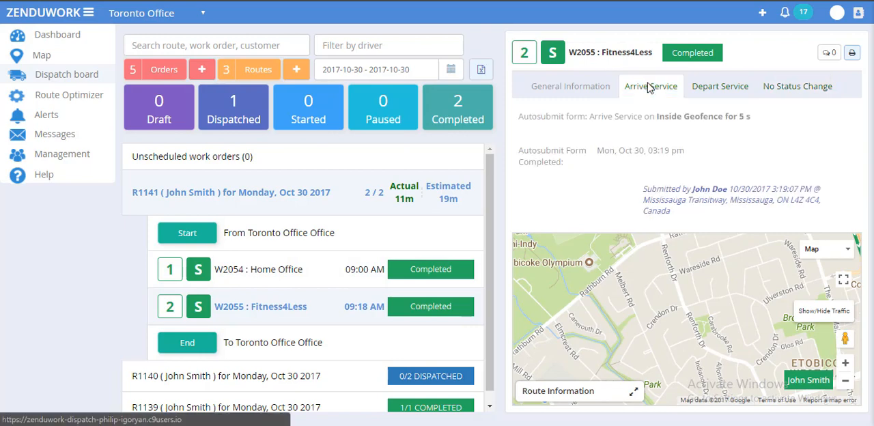
click(773, 87)
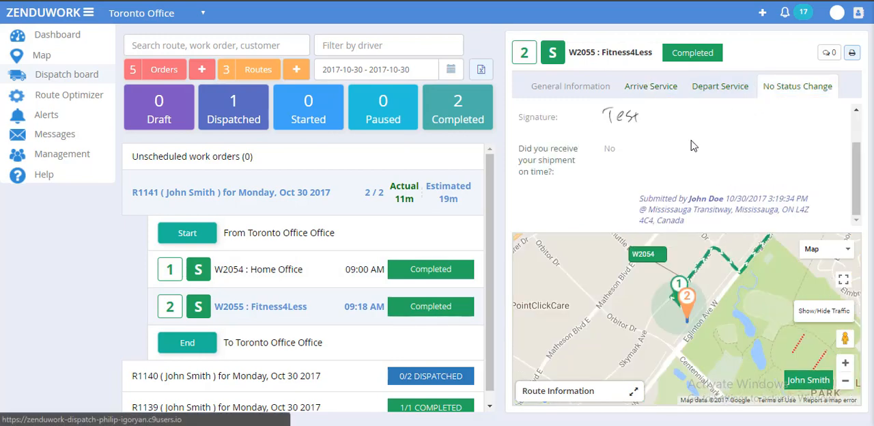
click(598, 86)
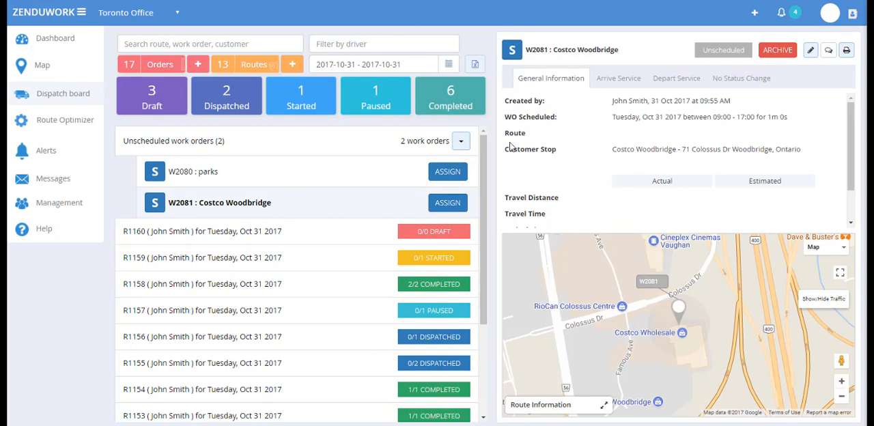
Step: Assign unscheduled work order W2081 : Costco Woodbridge to route R1160 for Tuesday, Oct 31 2017
click(456, 203)
click(448, 94)
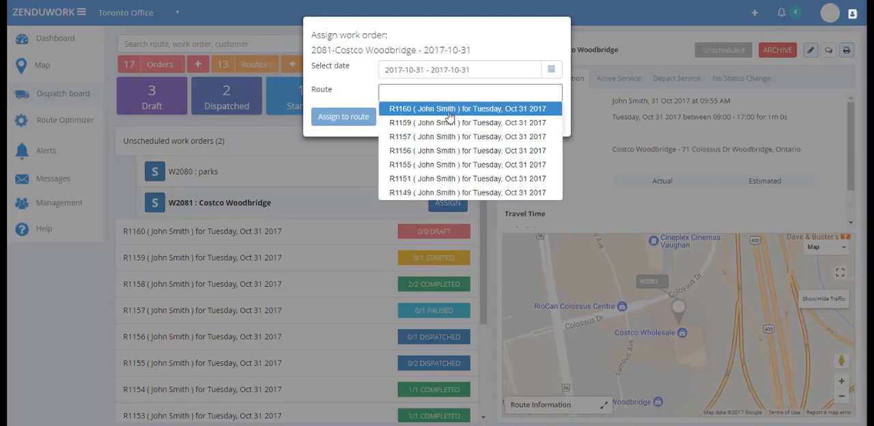
click(448, 109)
click(345, 117)
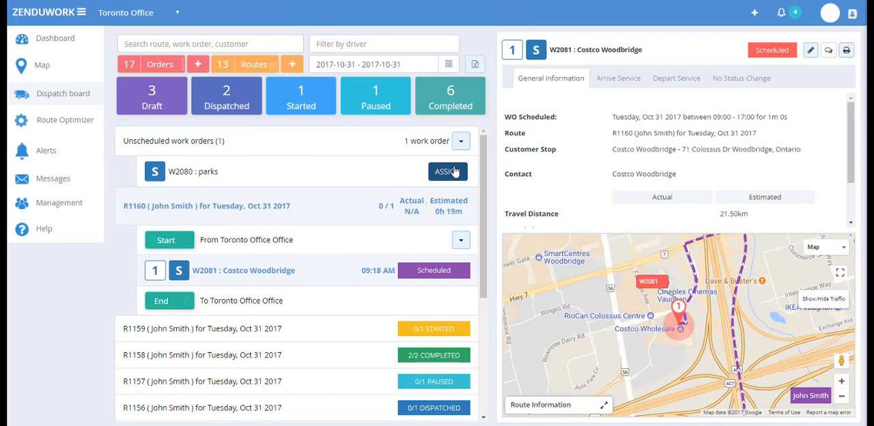
Step: Assign unscheduled work order W2080 : parks to route R1160 for Tuesday, Oct 31 2017
click(447, 171)
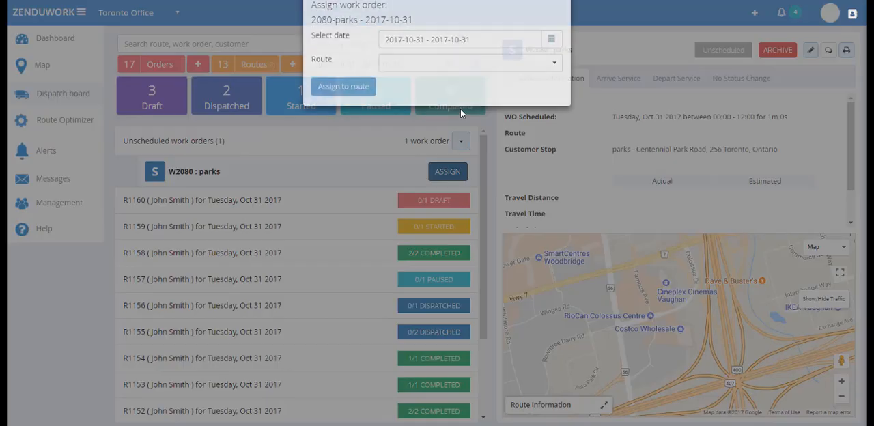
click(471, 95)
click(468, 103)
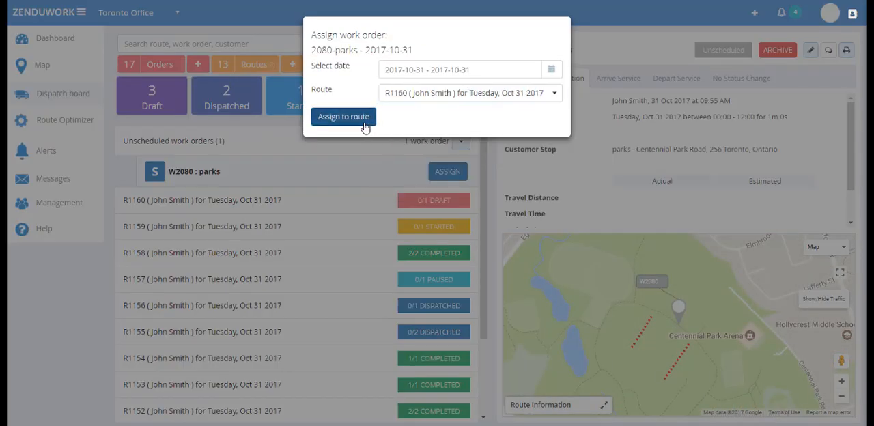
click(365, 127)
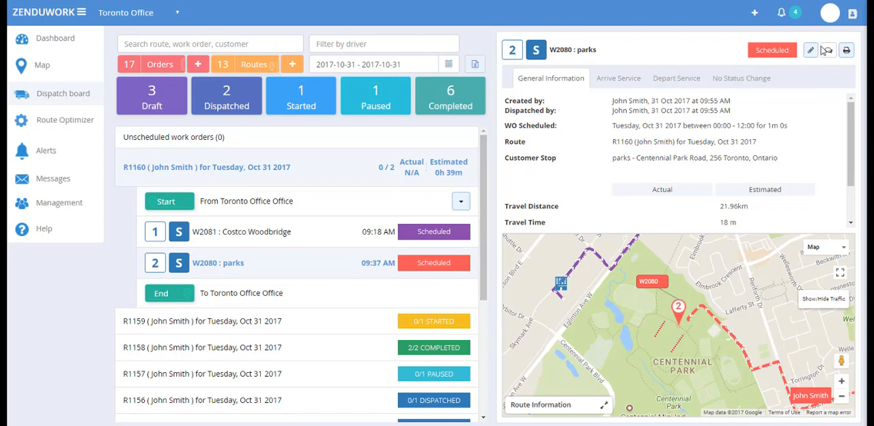
Step: View route R1160 and its Costco Woodbridge work order, and dispatch the route
click(448, 162)
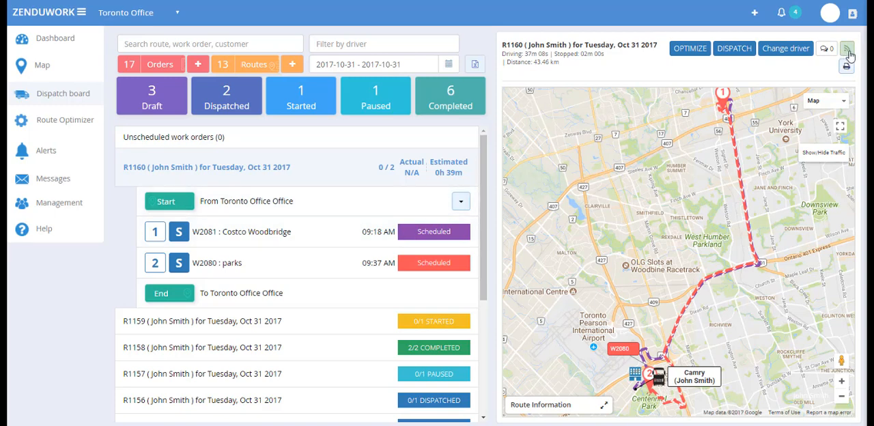
click(440, 236)
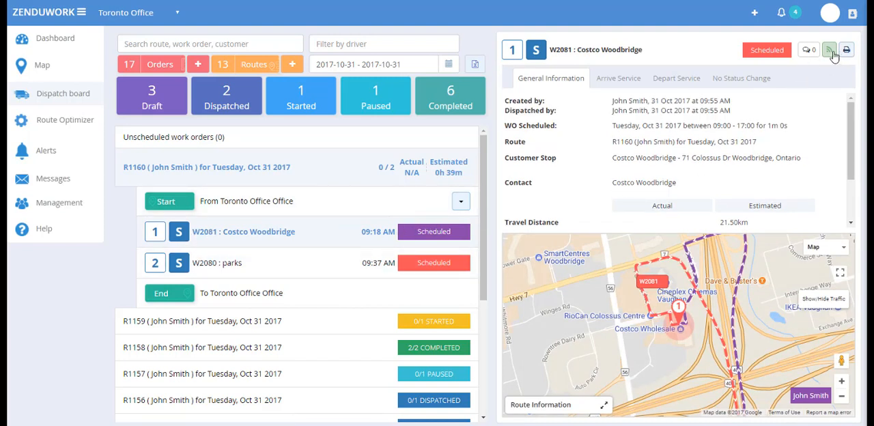
click(361, 172)
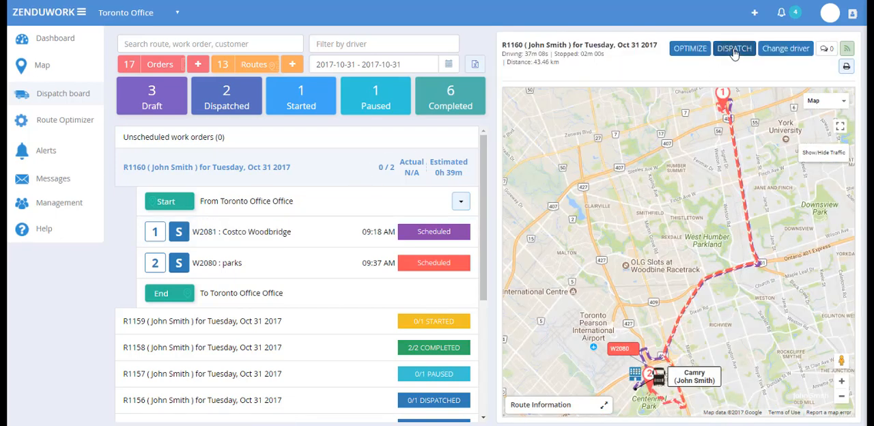
click(734, 49)
click(486, 97)
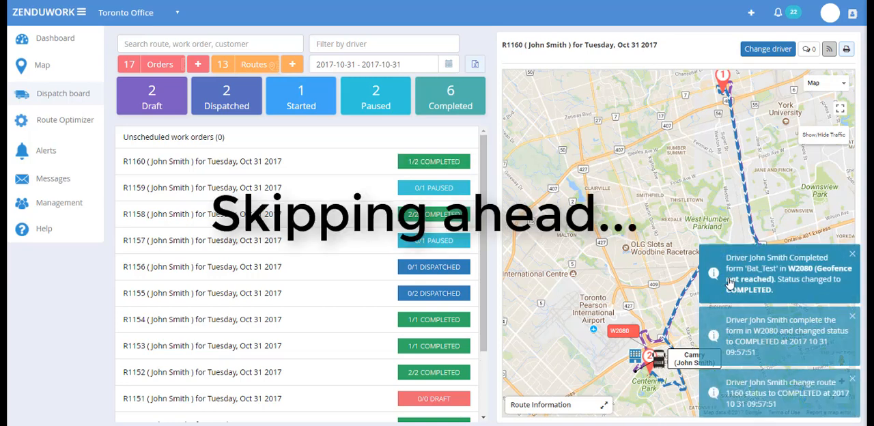
Step: Open the user notifications and read through the route status updates under Events
click(778, 12)
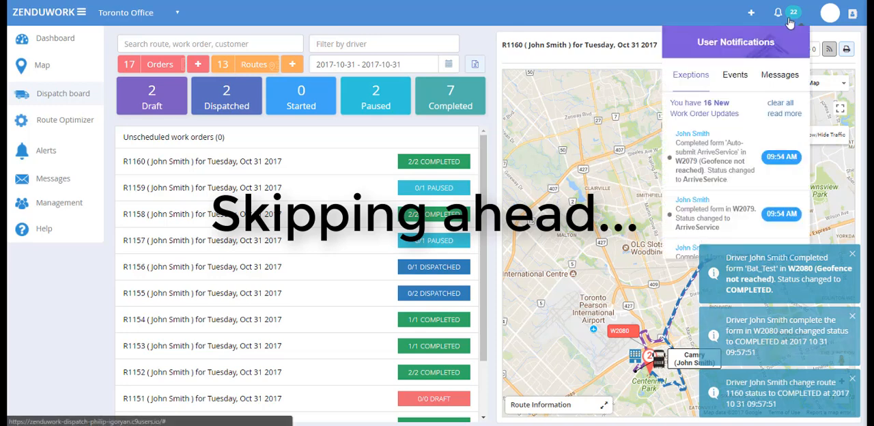
click(744, 75)
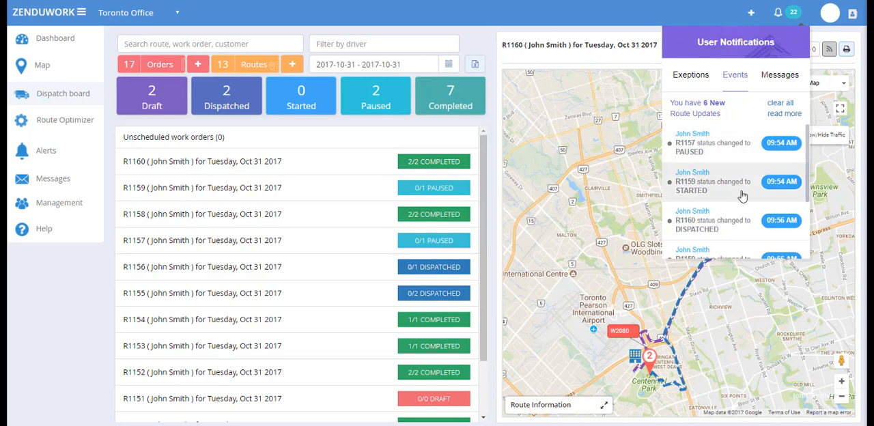
scroll(741, 219, down, 3)
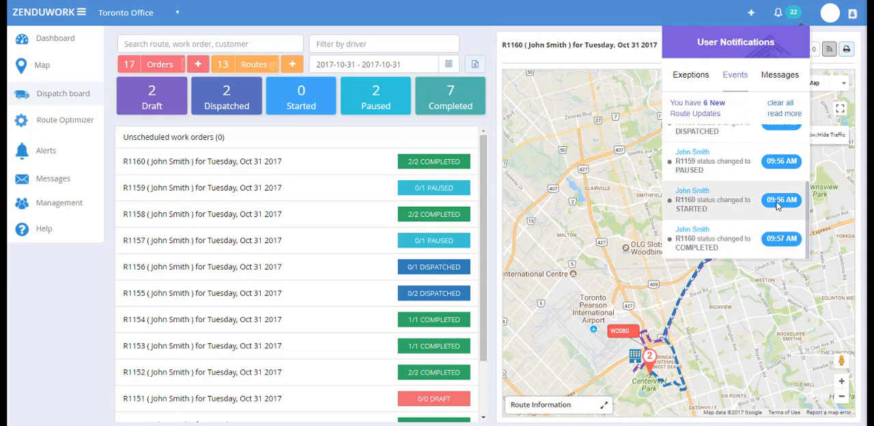
Step: Read through the work order updates under Exceptions, close the notifications and try the notification subscription control of route R1160
click(707, 83)
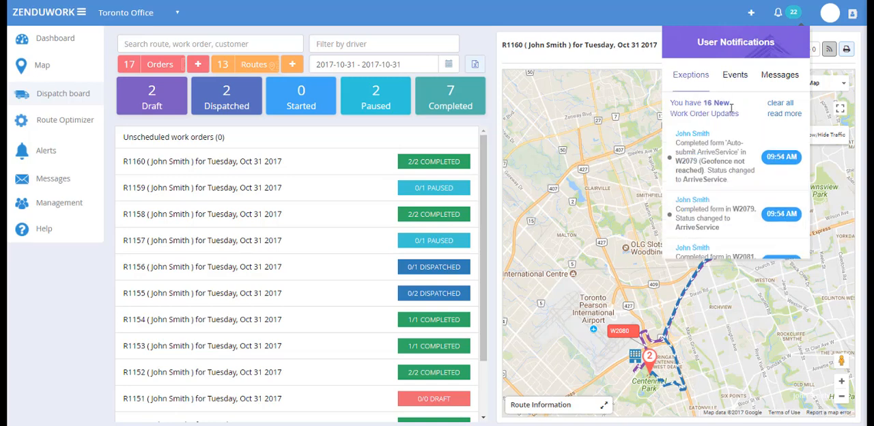
scroll(762, 159, down, 5)
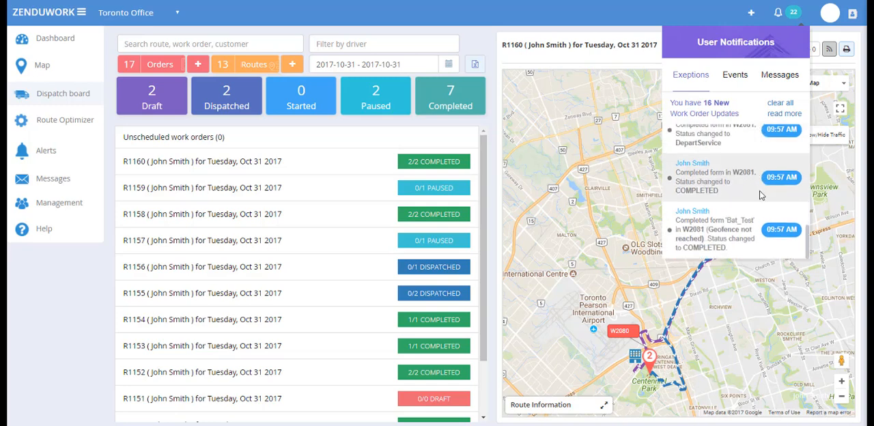
scroll(762, 195, up, 3)
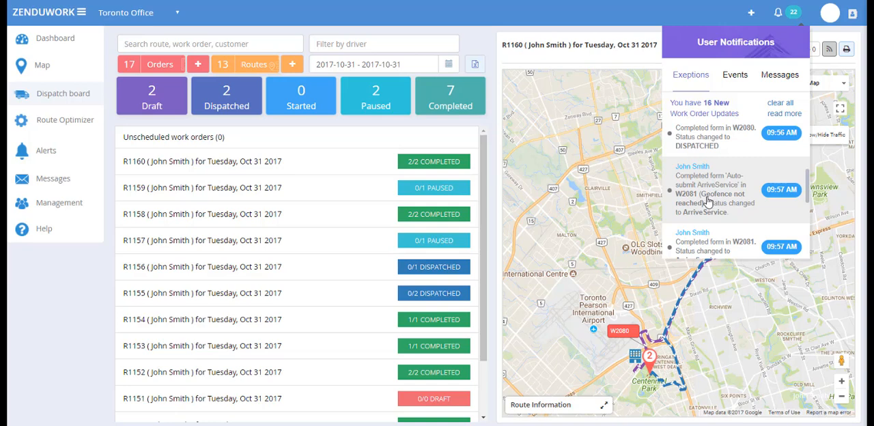
scroll(739, 212, down, 3)
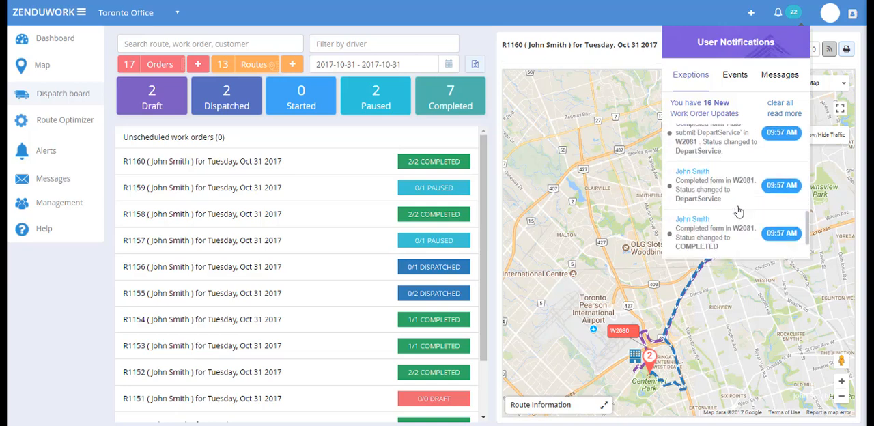
scroll(738, 212, up, 3)
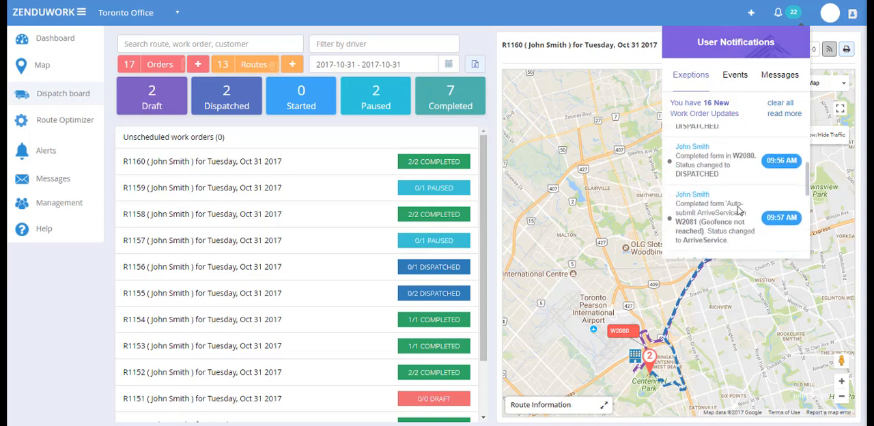
click(655, 44)
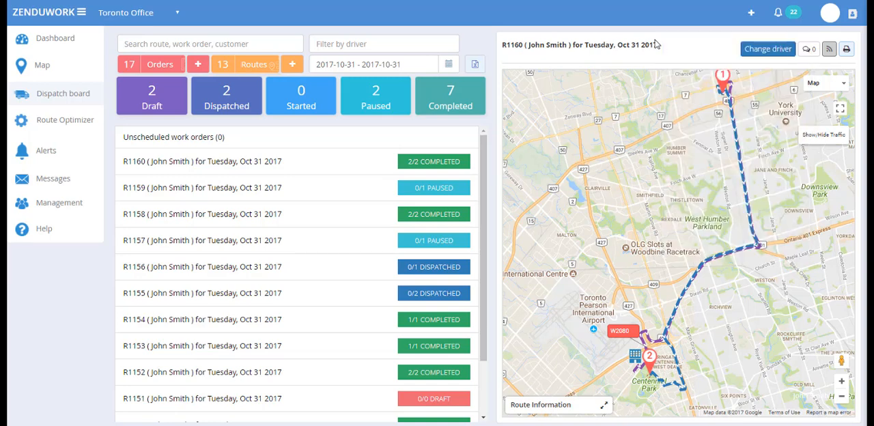
click(830, 53)
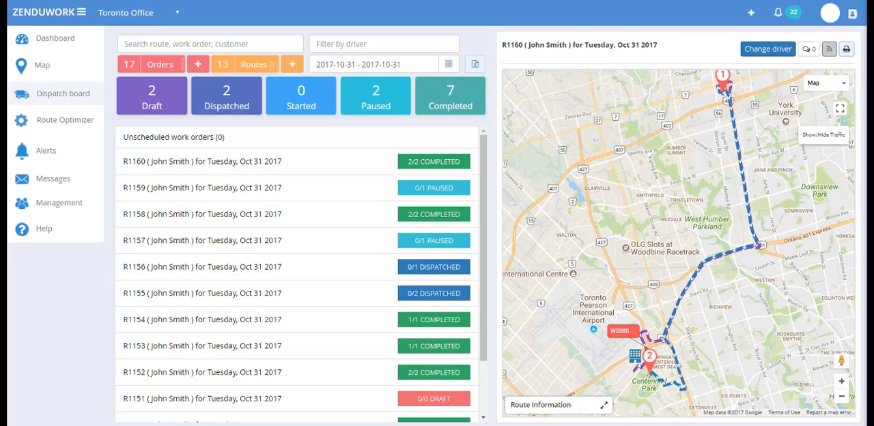